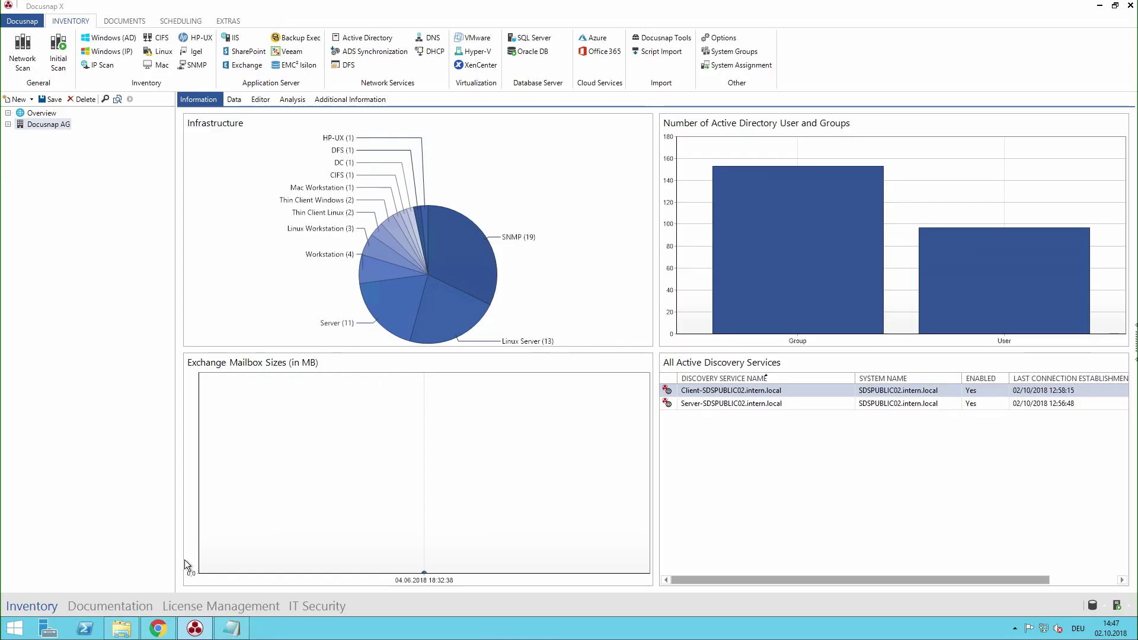
# - Switch to the Azure portal's App registrations page in the browser
pyautogui.click(158, 628)
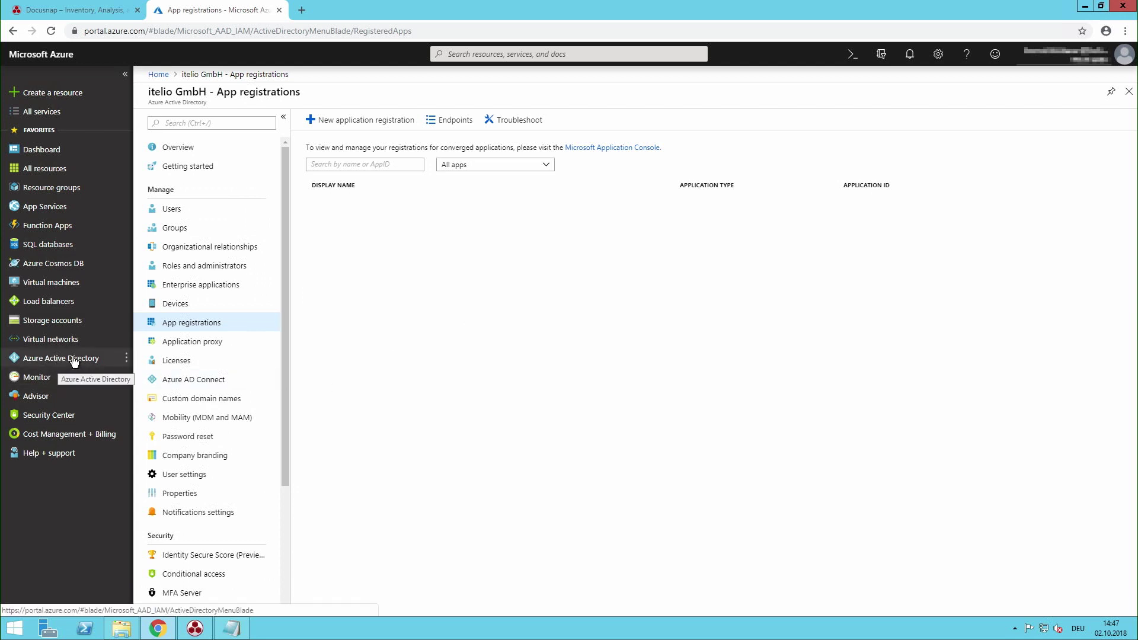
# - Start a new app registration named 'Docusnap Office 365'
pyautogui.click(209, 323)
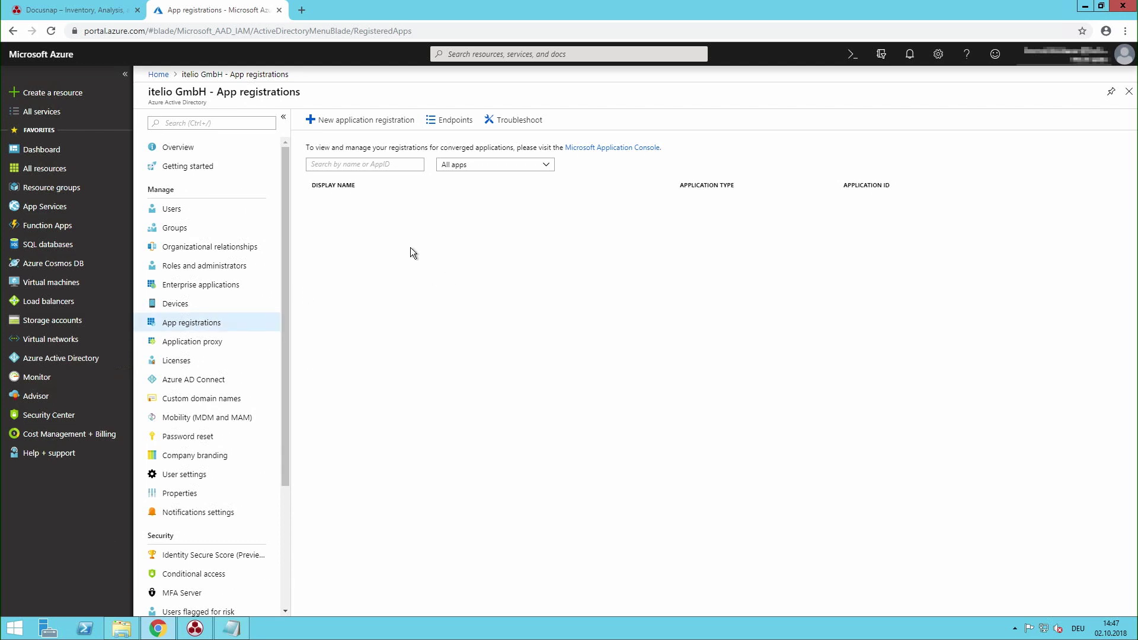
pyautogui.click(355, 122)
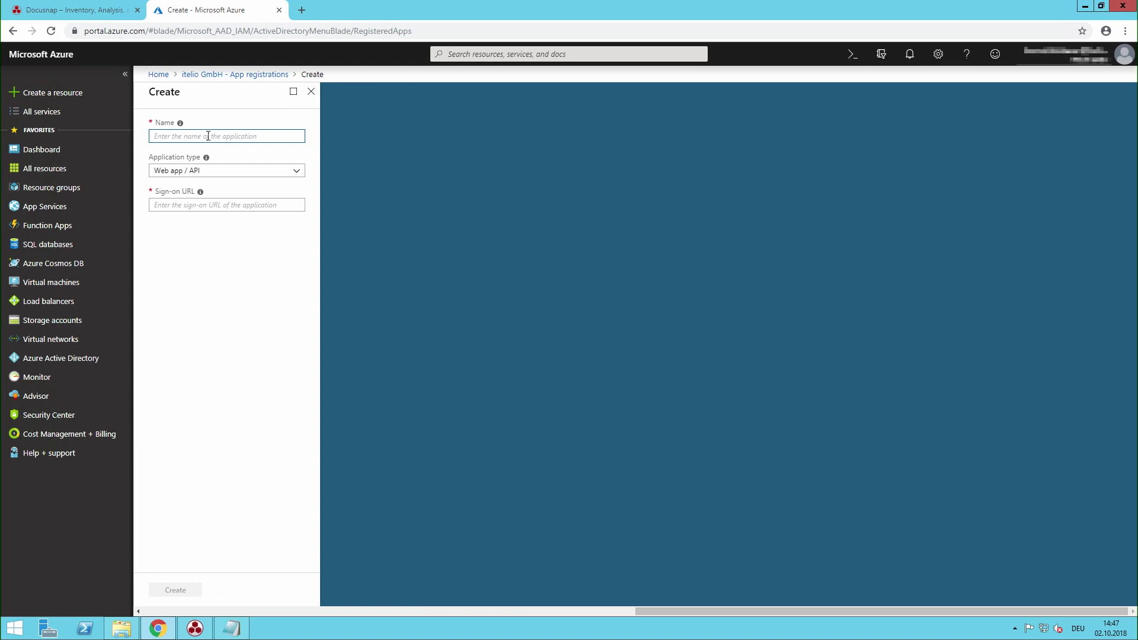
pyautogui.write('Docusnap Office 365')
pyautogui.click(214, 205)
pyautogui.write('ww')
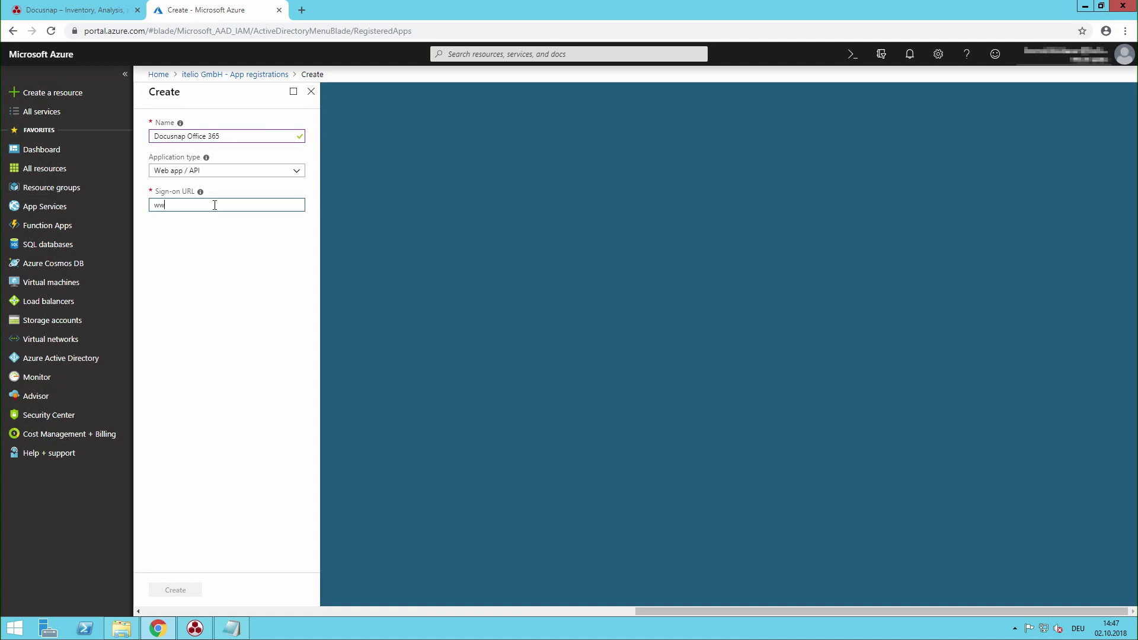
pyautogui.write('w.docusnap.com')
pyautogui.click(207, 561)
pyautogui.click(156, 205)
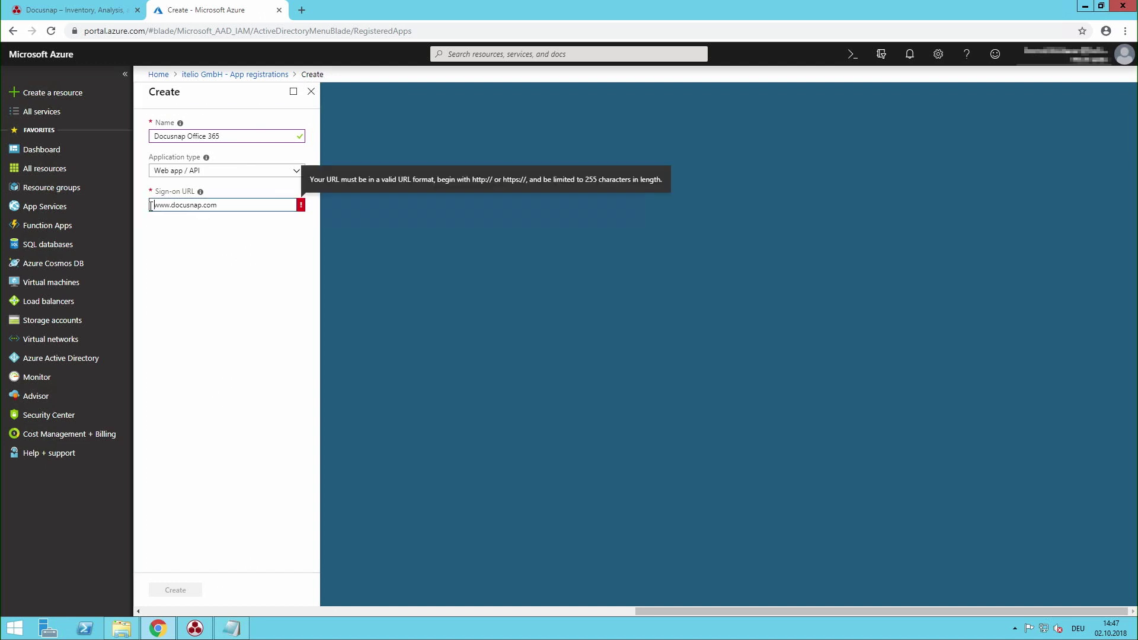
pyautogui.write('httpss')
pyautogui.press('BackSpace')
pyautogui.write('://')
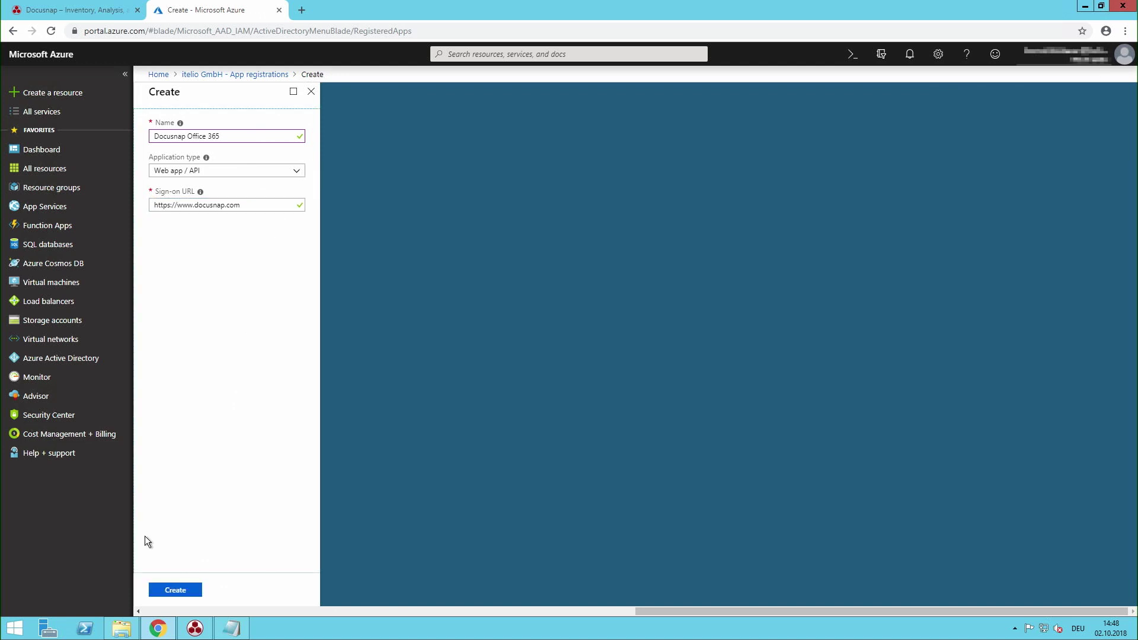
pyautogui.click(184, 594)
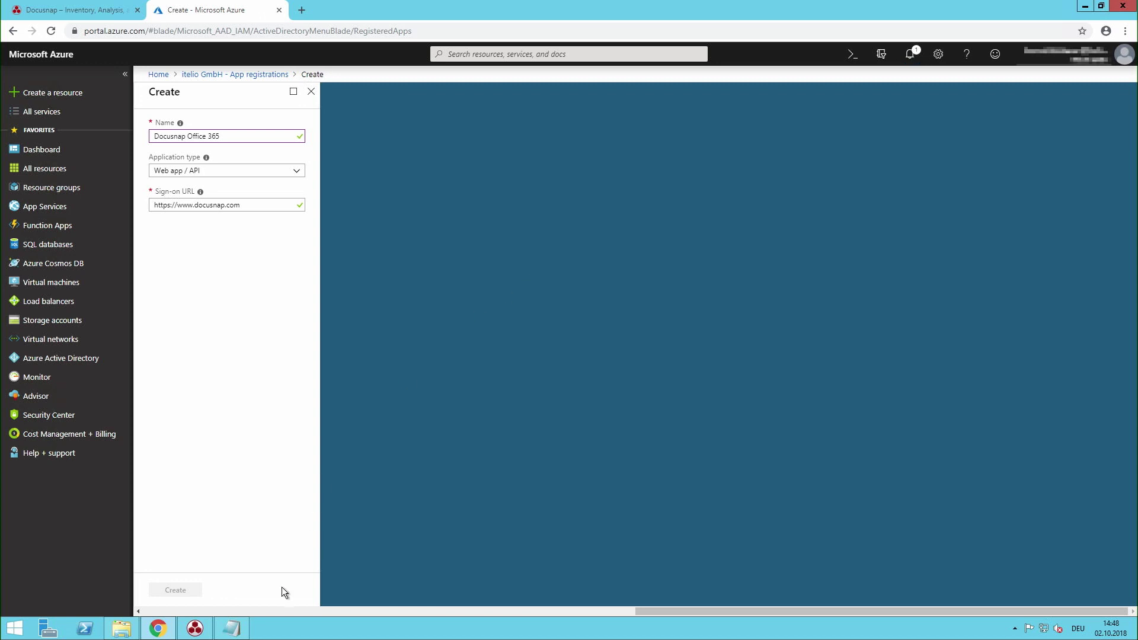
pyautogui.click(231, 628)
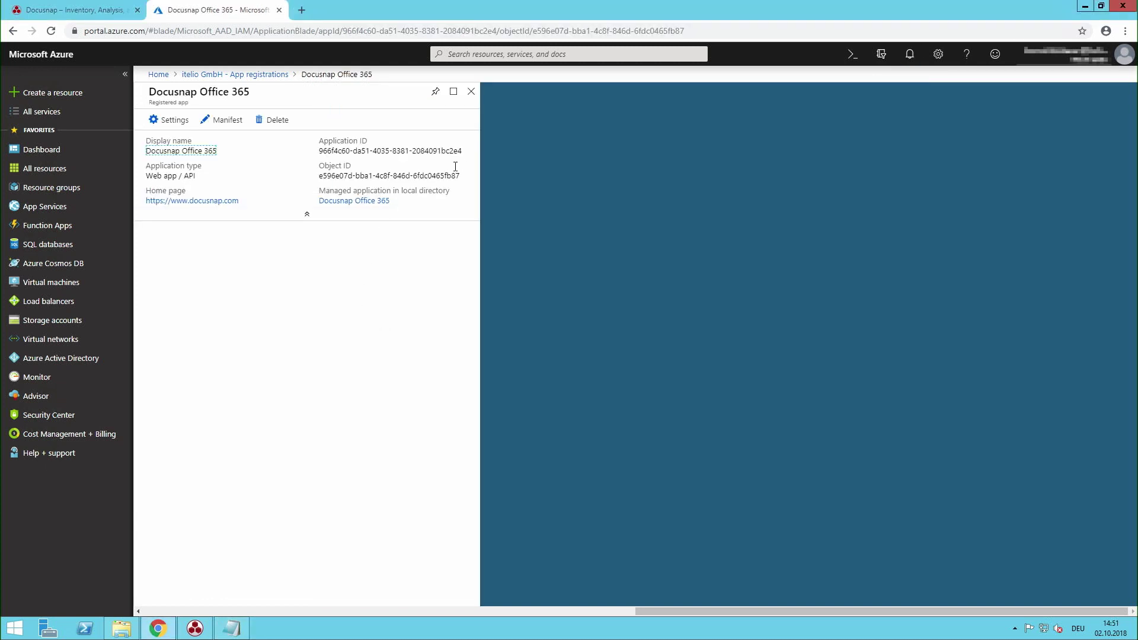
# - Copy the app's Application ID and open its Keys settings
pyautogui.click(468, 152)
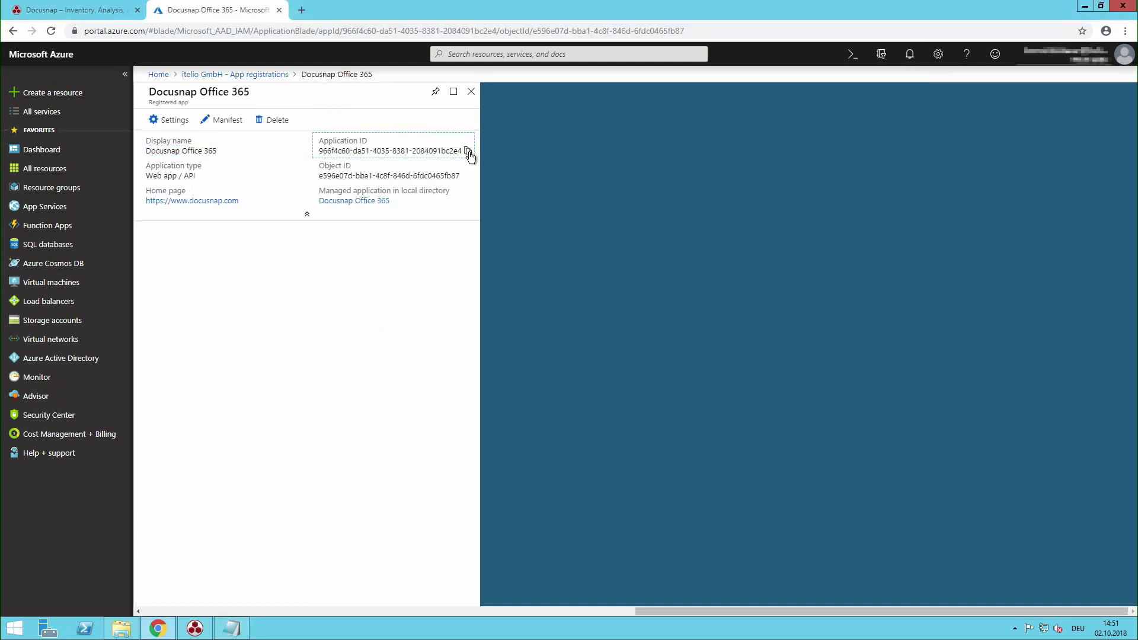
pyautogui.click(168, 121)
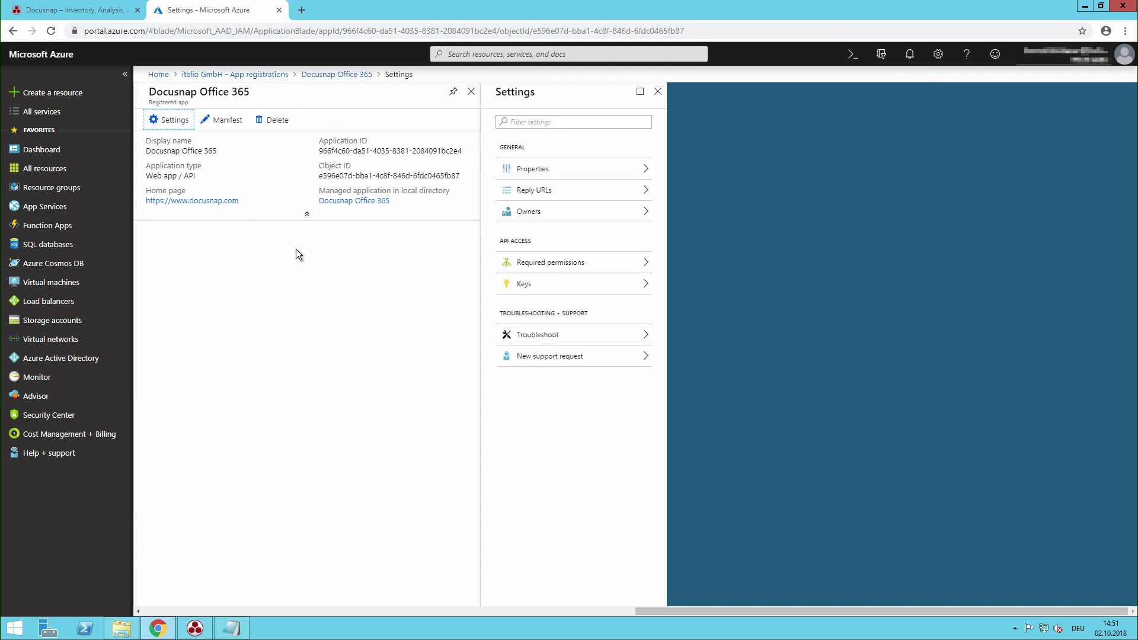
pyautogui.click(540, 286)
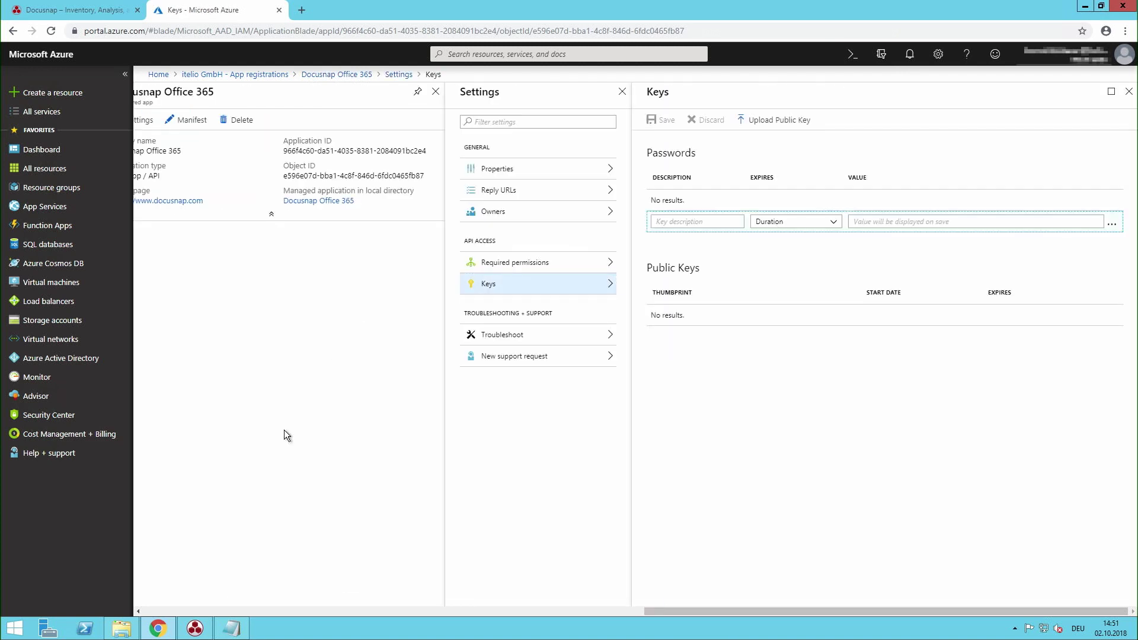
# - Paste the Application ID under an 'AppID' label in the O365 notes
pyautogui.click(231, 628)
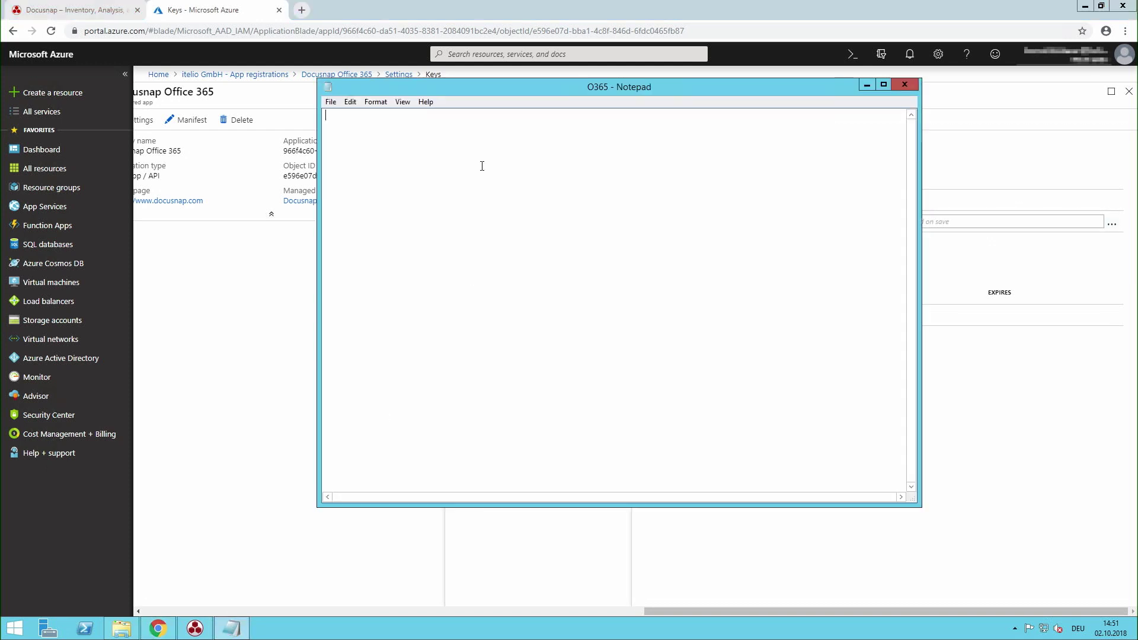
pyautogui.write('AppID')
pyautogui.hotkey('ctrl', 'v')
pyautogui.press('Return')
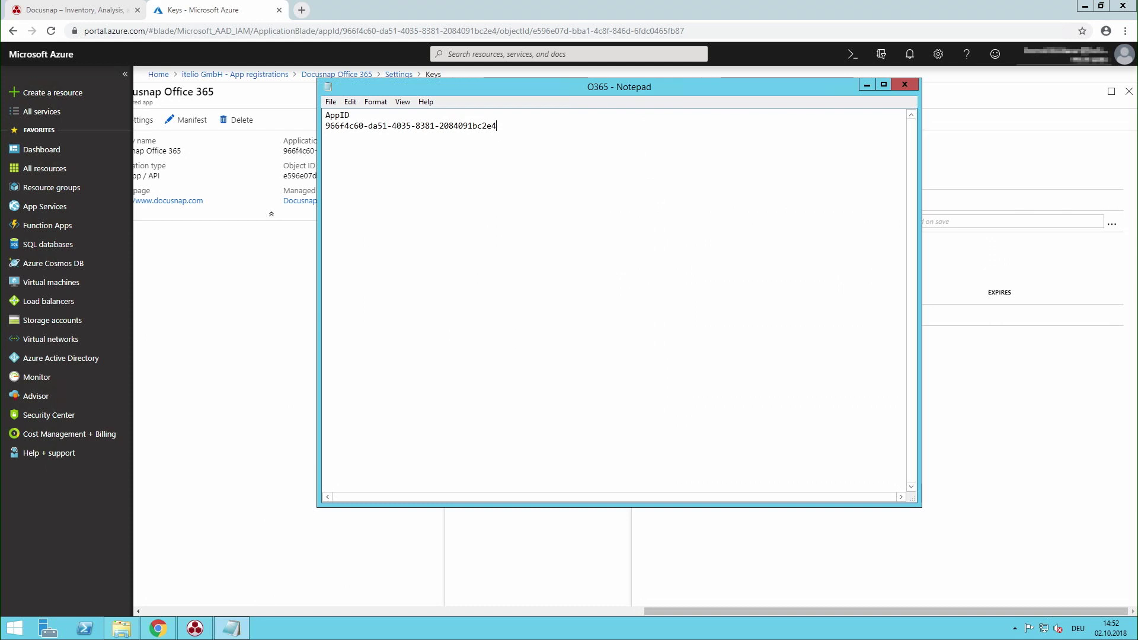
# - Add a key described 'DS-Office365' that expires in 1 year
pyautogui.click(1031, 150)
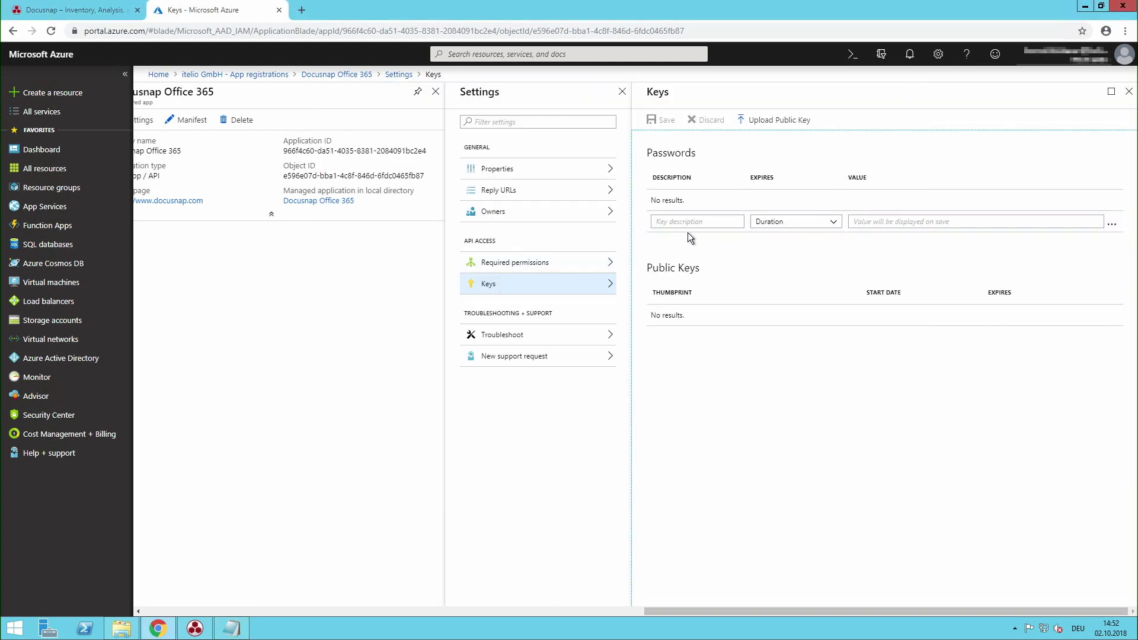
pyautogui.click(691, 223)
pyautogui.write('DS')
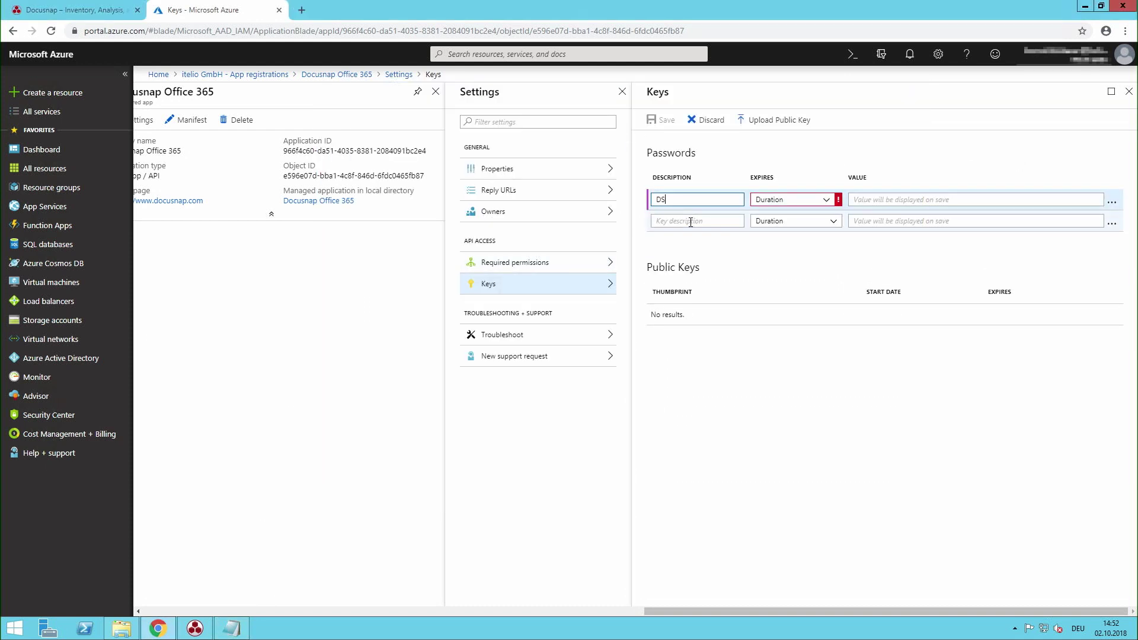
pyautogui.write('-Office365')
pyautogui.click(775, 200)
pyautogui.click(775, 230)
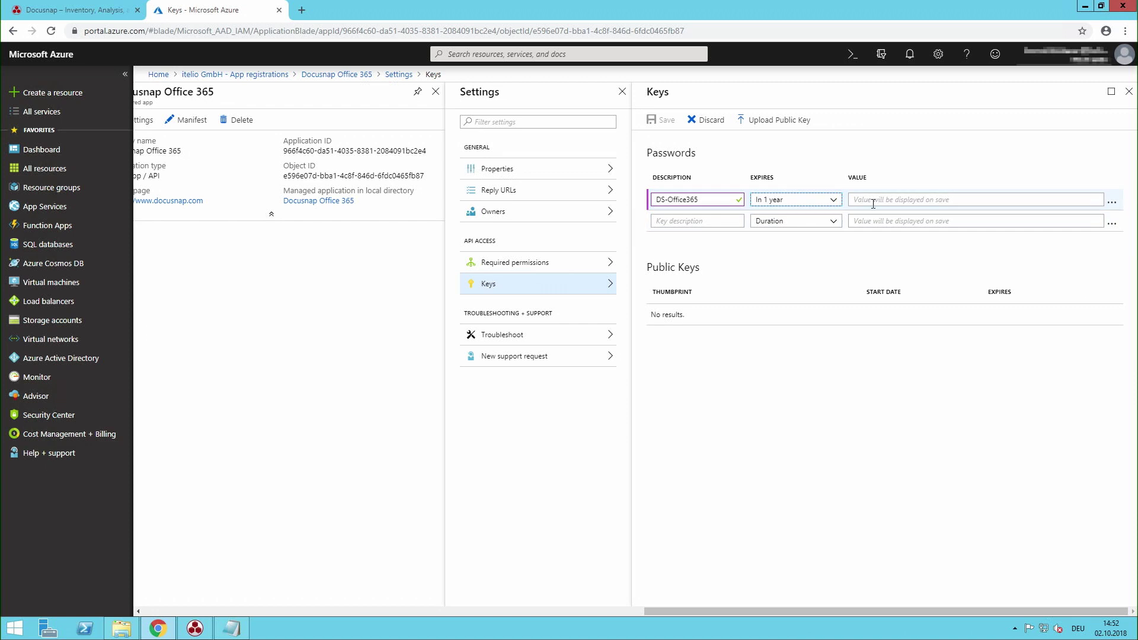
pyautogui.click(735, 159)
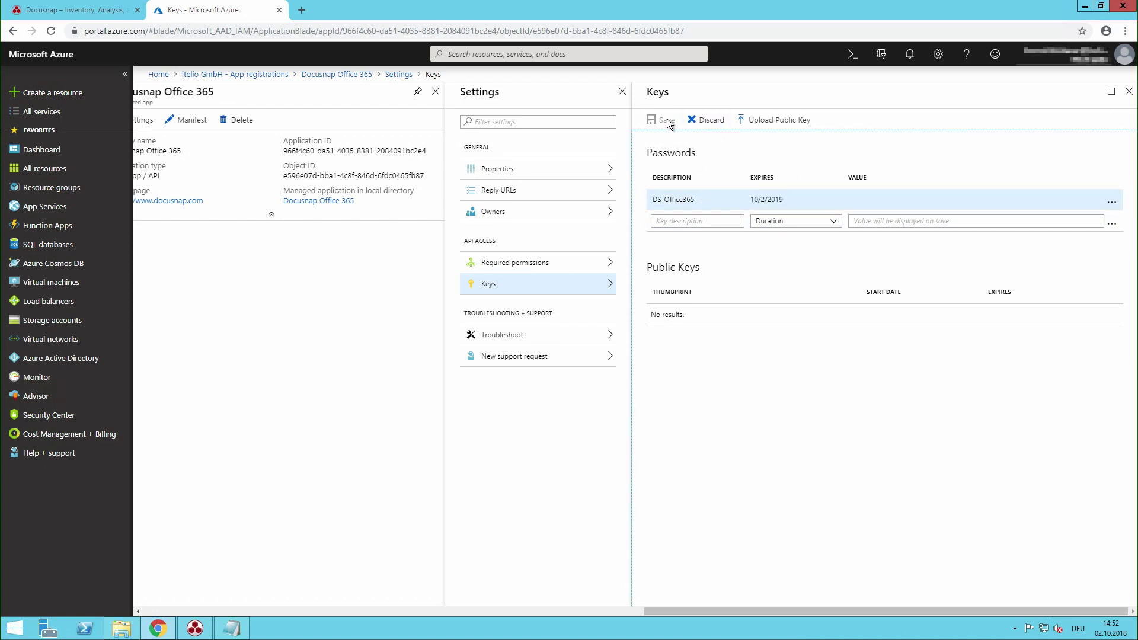
# - Save the DS-Office365 key and select its generated secret value
pyautogui.click(865, 201)
pyautogui.click(866, 201)
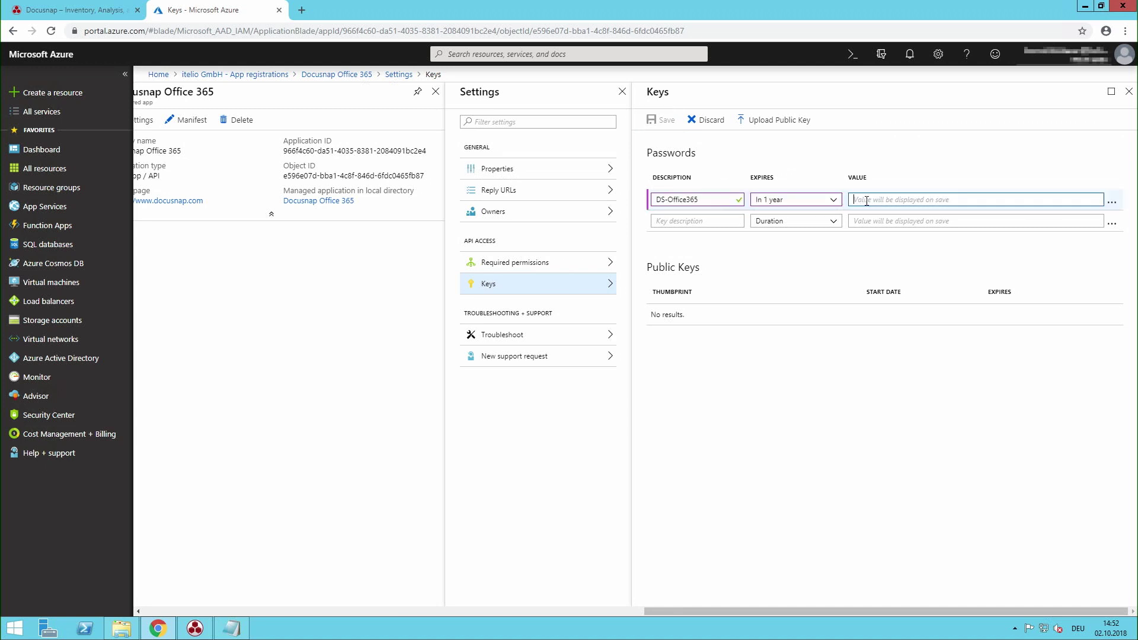
pyautogui.click(664, 119)
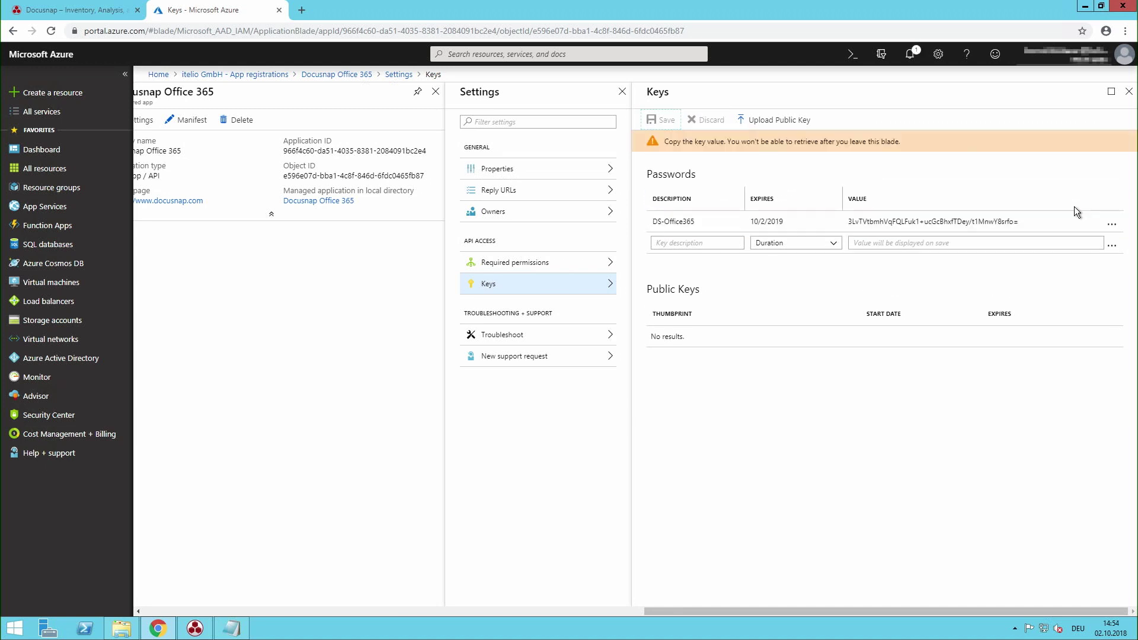
pyautogui.moveTo(1021, 221); pyautogui.dragTo(847, 221)
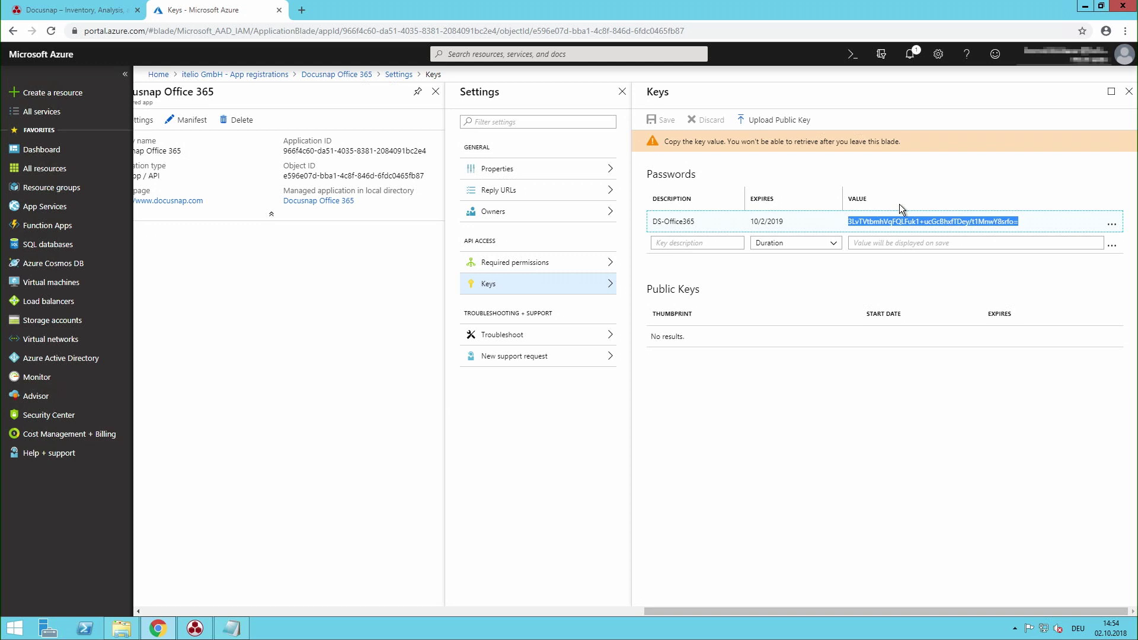
# - Paste the generated secret under a 'key:' label in the O365 notes, then return to Azure
pyautogui.click(220, 632)
pyautogui.write('key:')
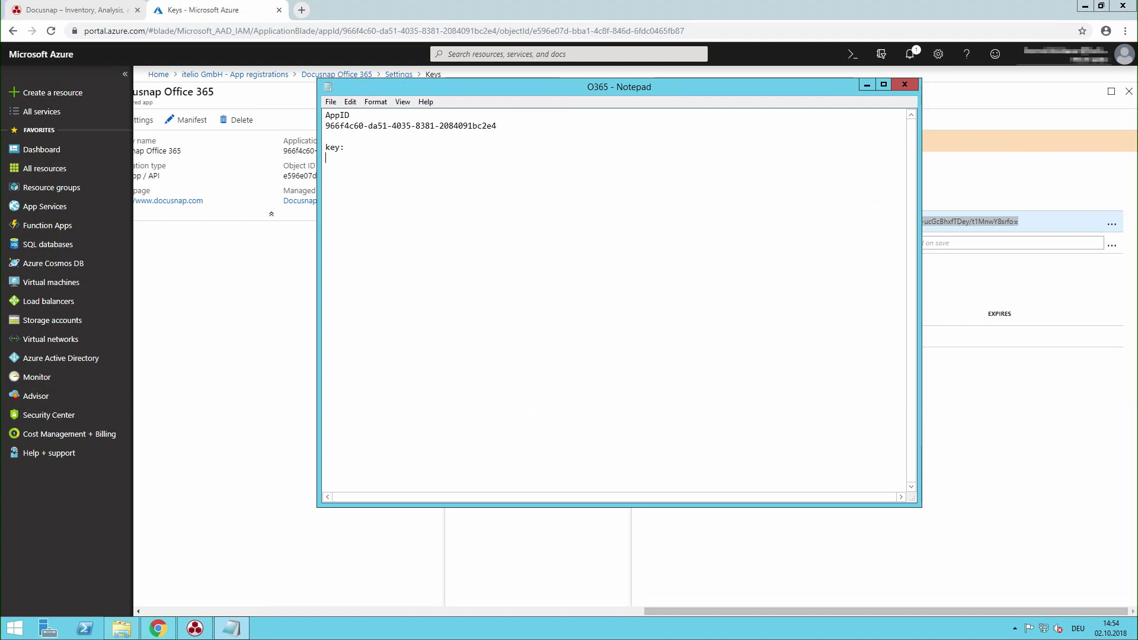
pyautogui.hotkey('ctrl', 'v')
pyautogui.press('Return')
pyautogui.press('Return')
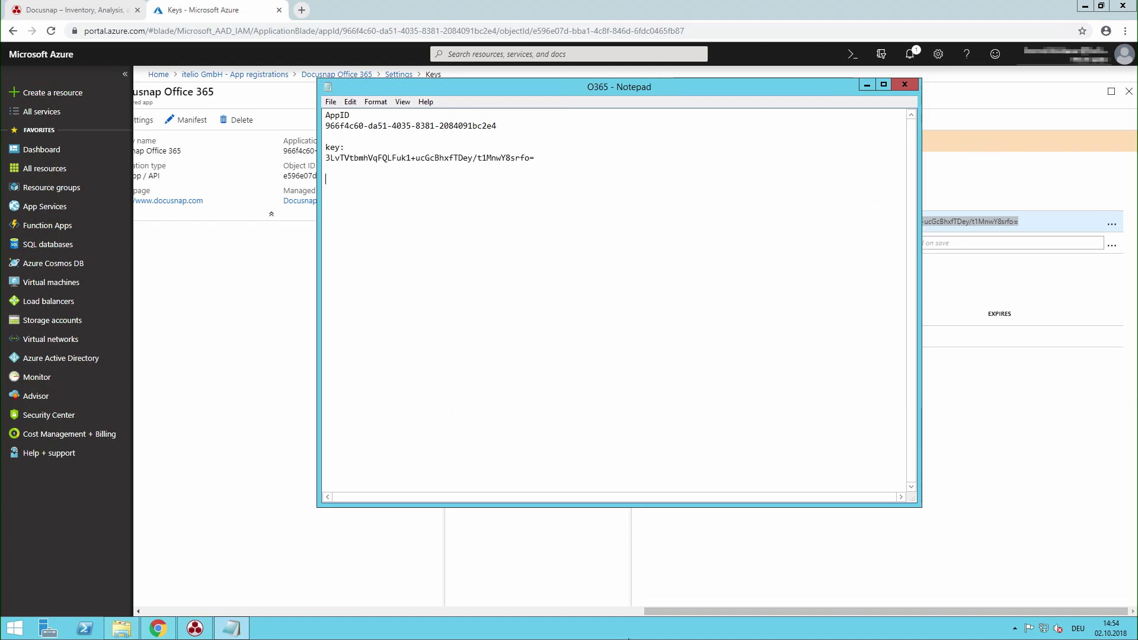
pyautogui.click(706, 557)
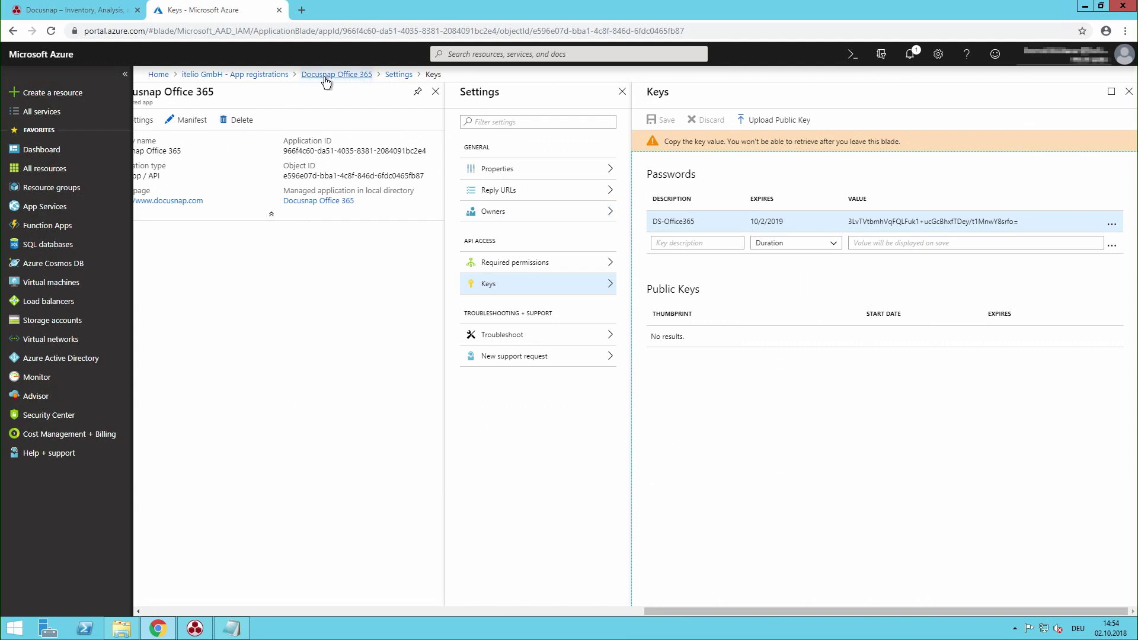
# - Add a new required permission and select Microsoft Graph as the API
pyautogui.click(508, 282)
pyautogui.click(520, 268)
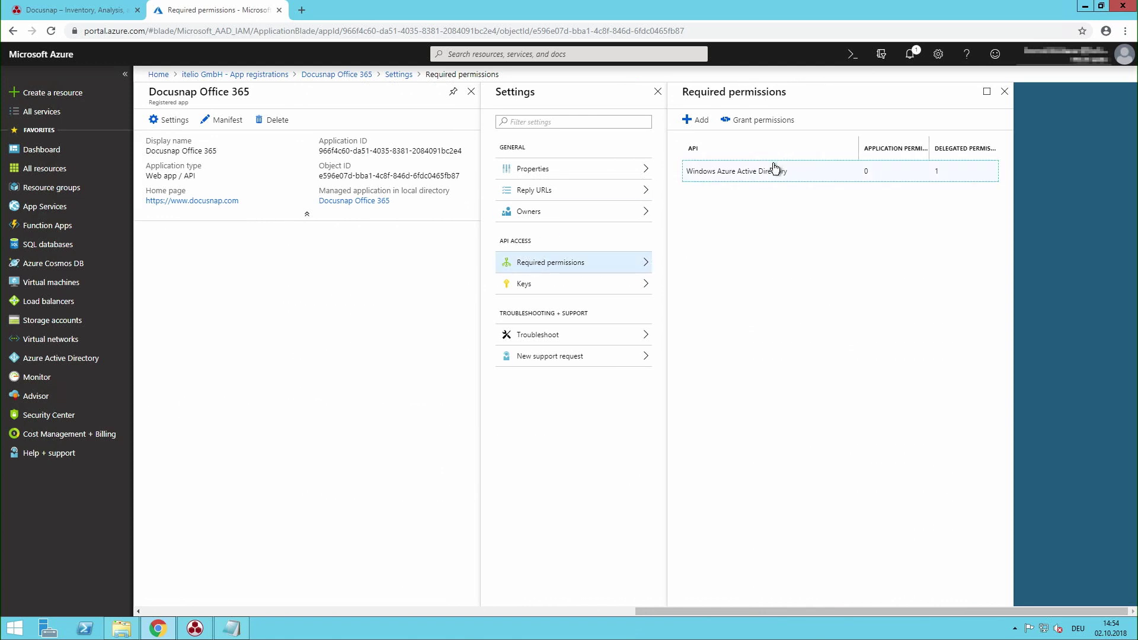
pyautogui.click(700, 126)
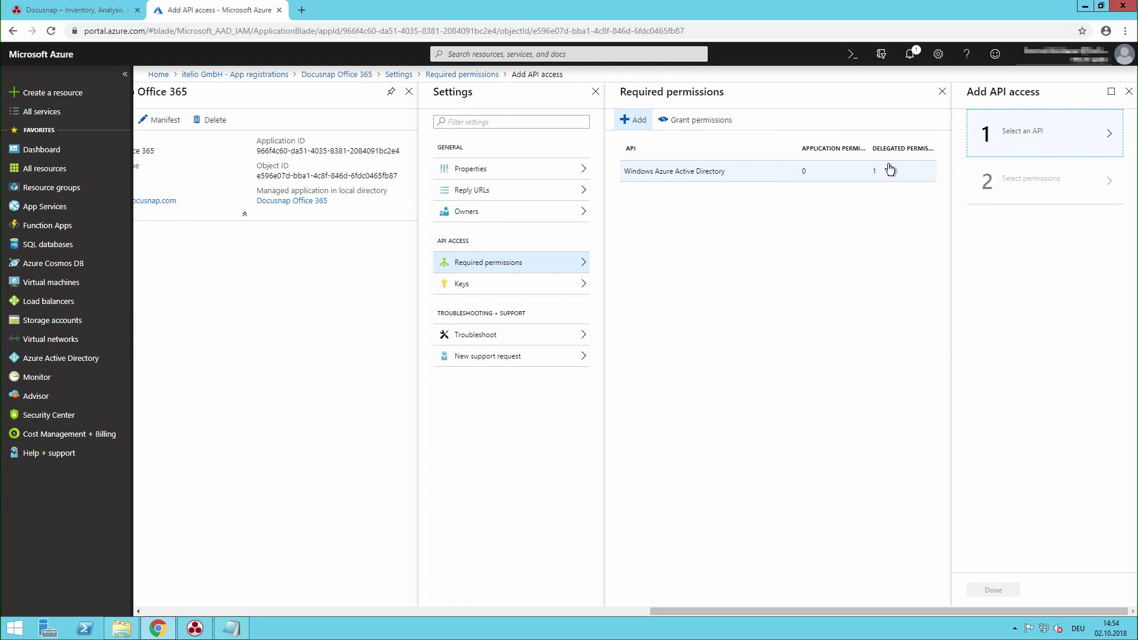
pyautogui.click(1005, 141)
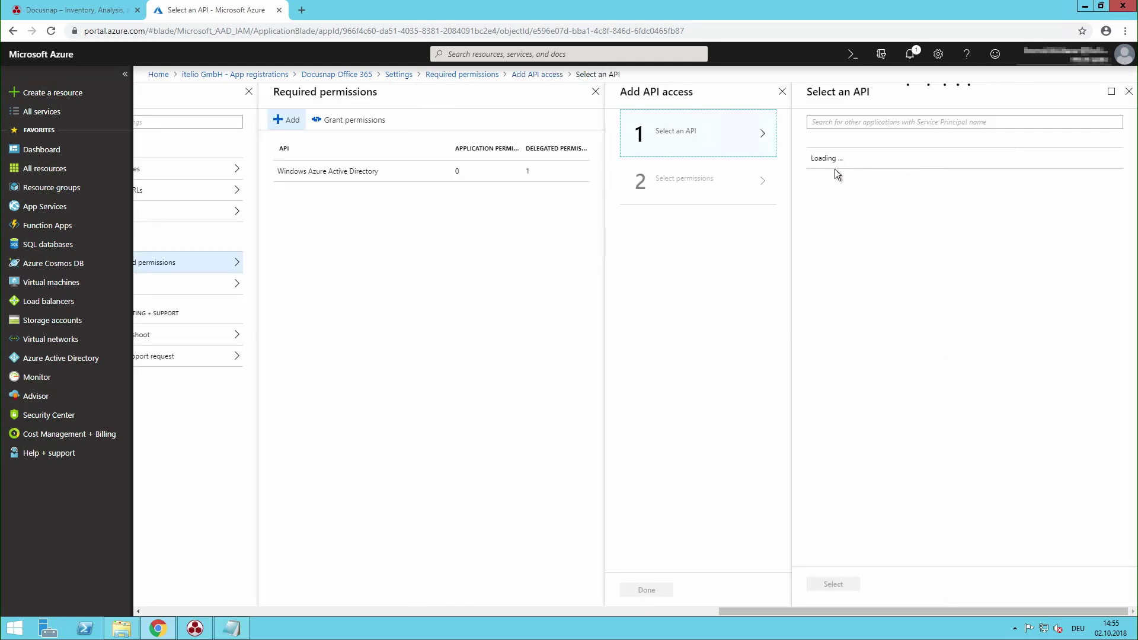
pyautogui.click(854, 180)
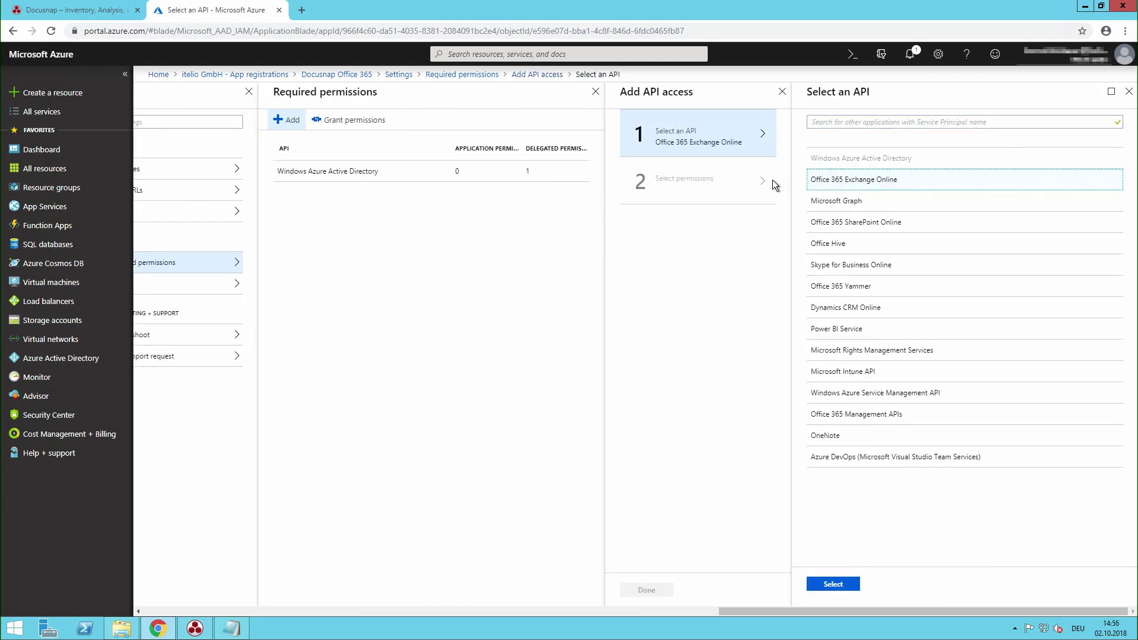
pyautogui.click(898, 205)
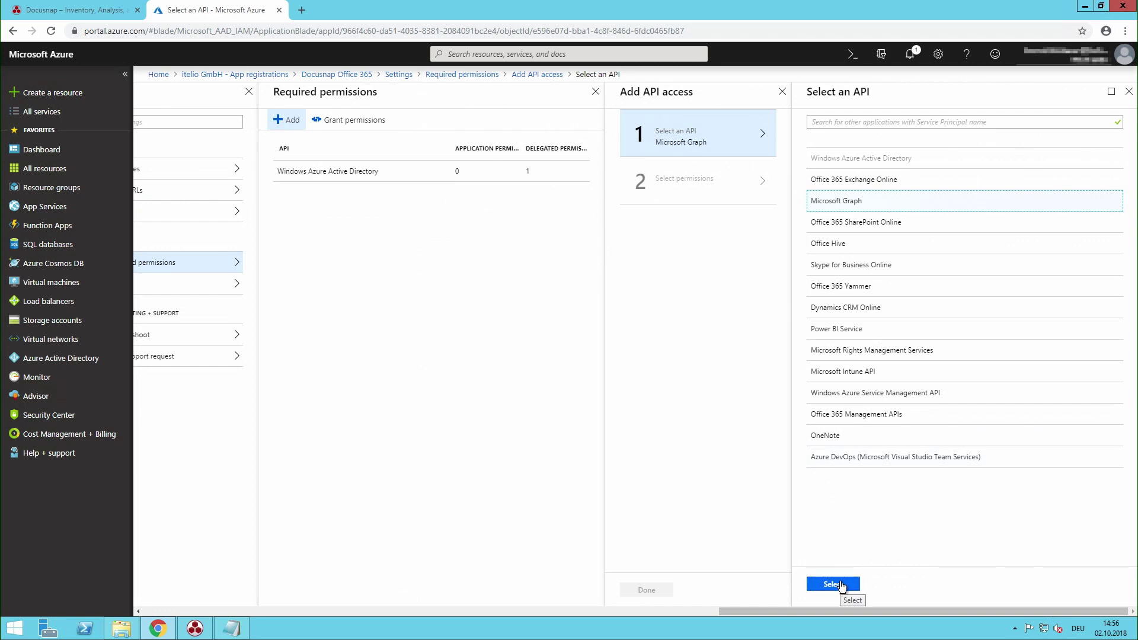
pyautogui.click(842, 585)
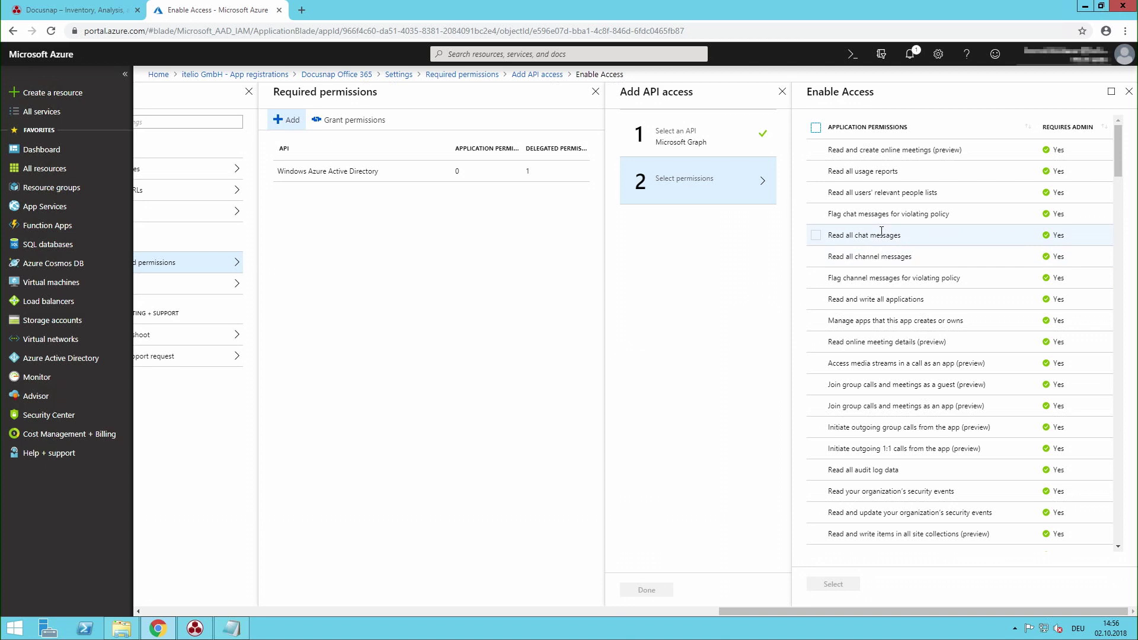
# - Grant Microsoft Graph the Read directory data application permission and finish
pyautogui.scroll(-8, 882, 231)
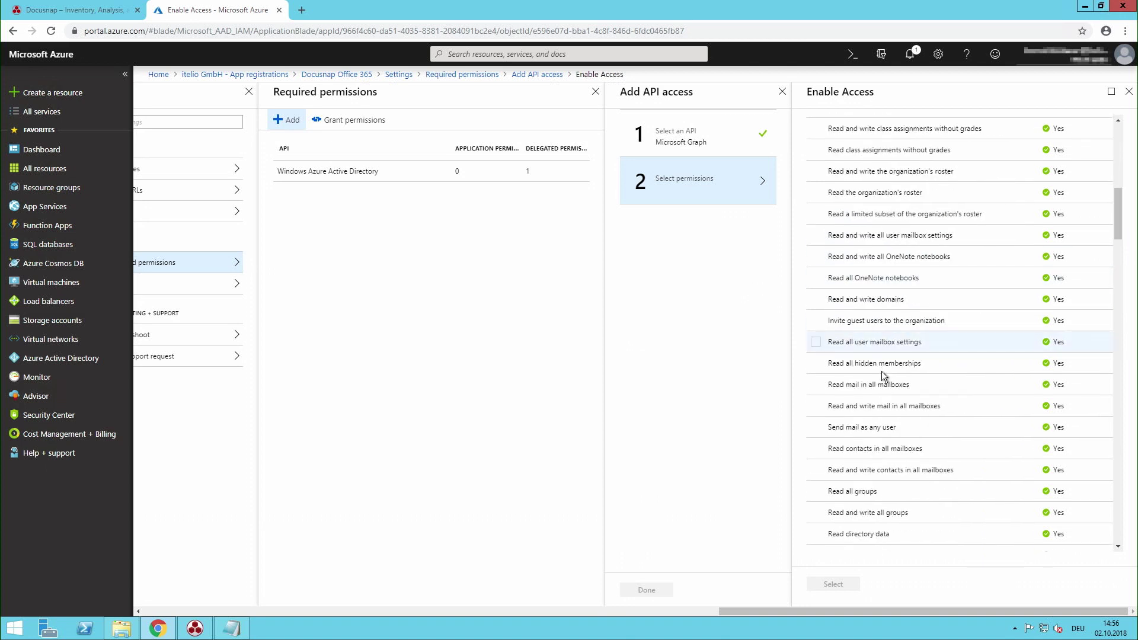
pyautogui.scroll(-4, 881, 368)
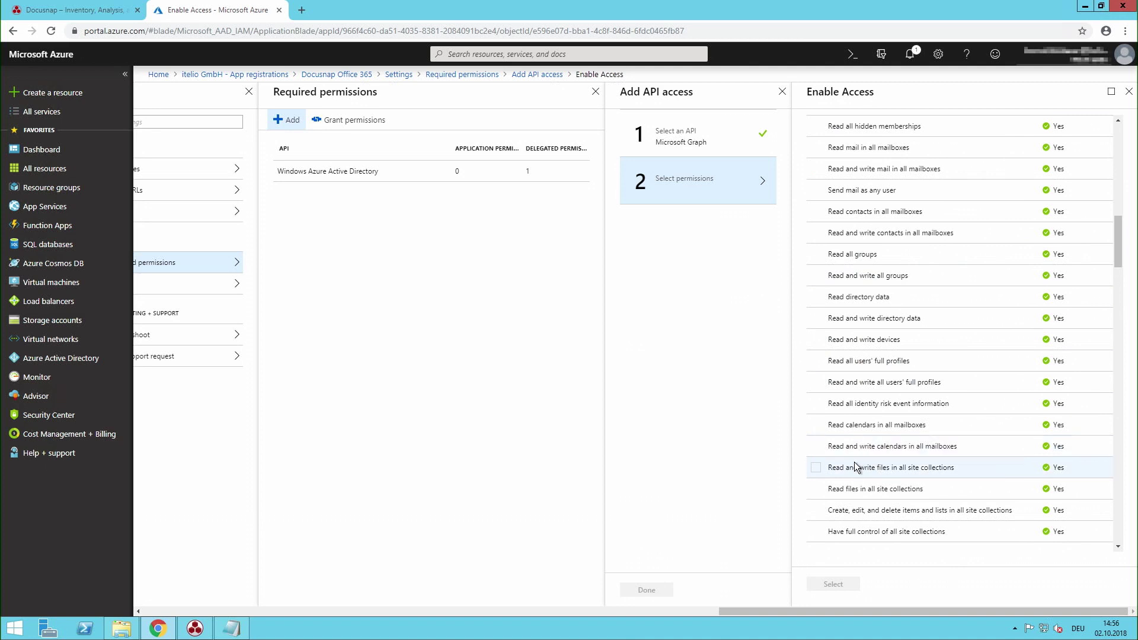
pyautogui.scroll(-2, 854, 415)
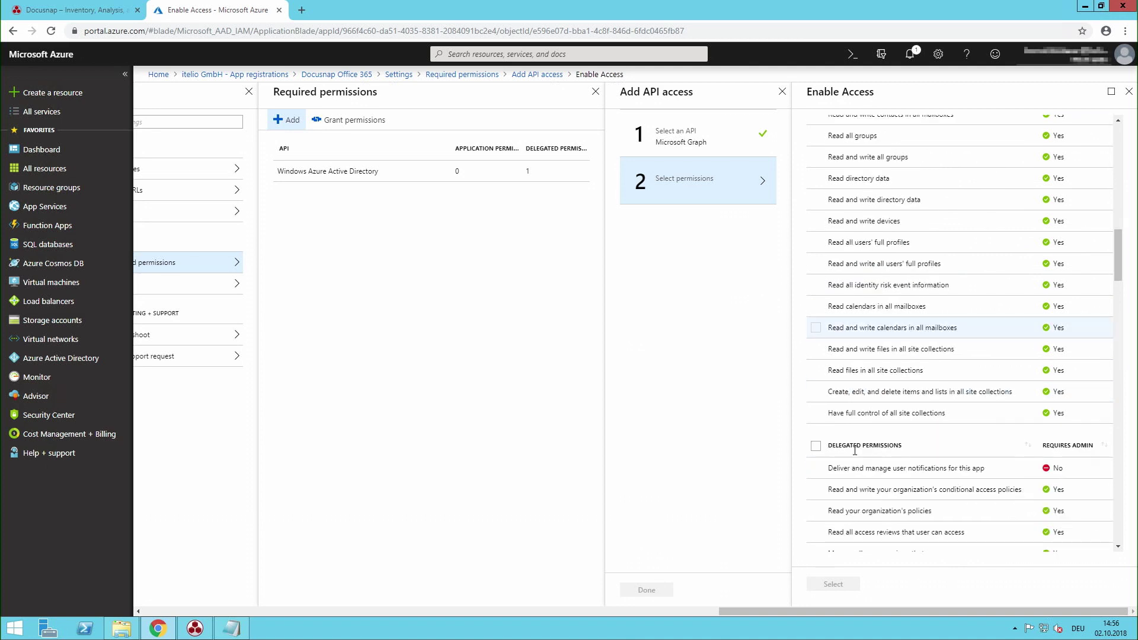
pyautogui.scroll(2, 857, 322)
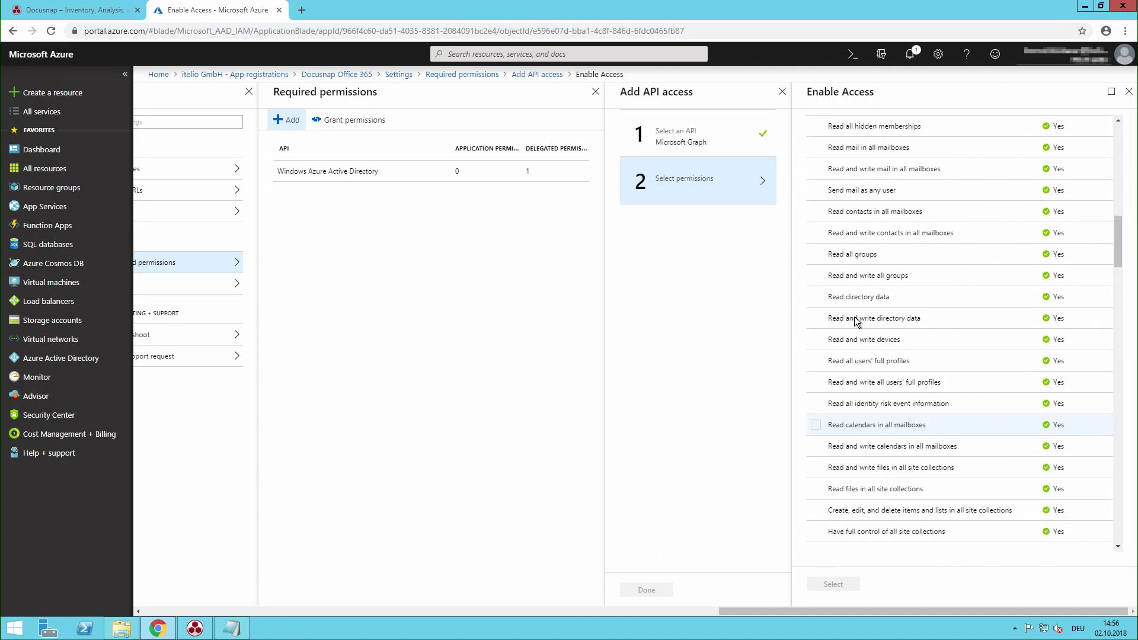
pyautogui.click(816, 297)
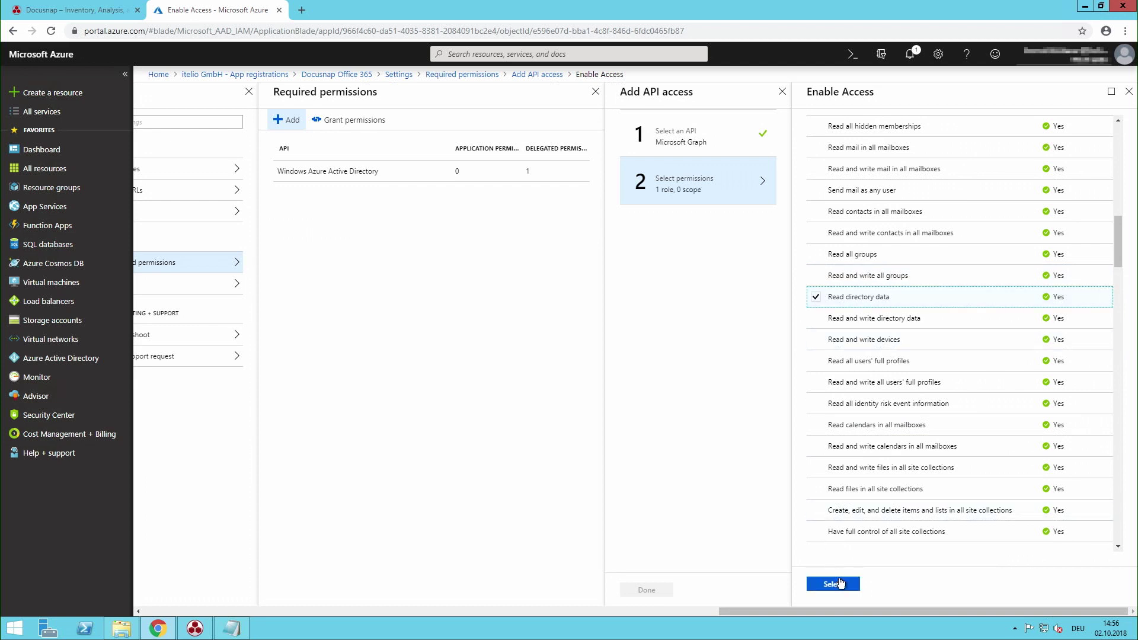
pyautogui.click(842, 585)
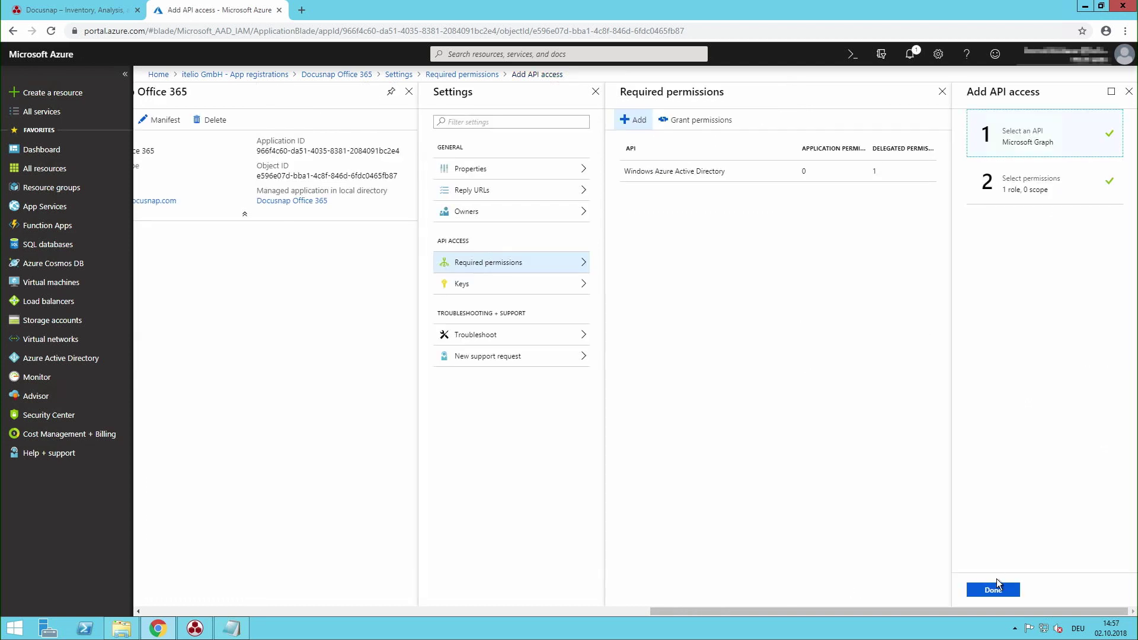
pyautogui.click(994, 590)
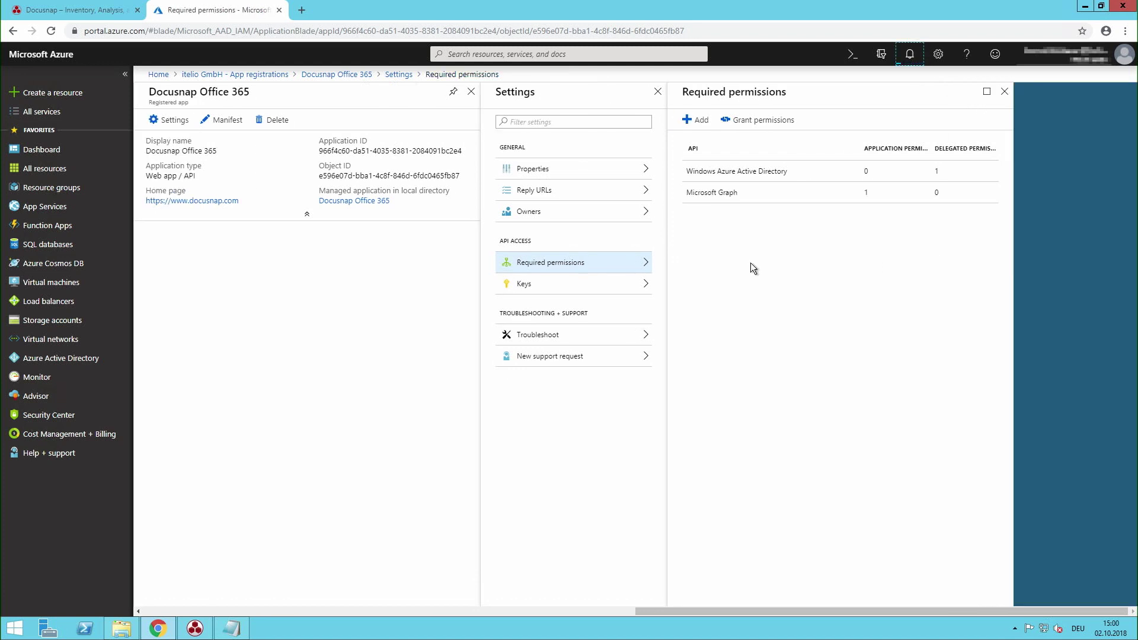
# - Copy the Directory ID from the Azure Active Directory properties
pyautogui.click(102, 358)
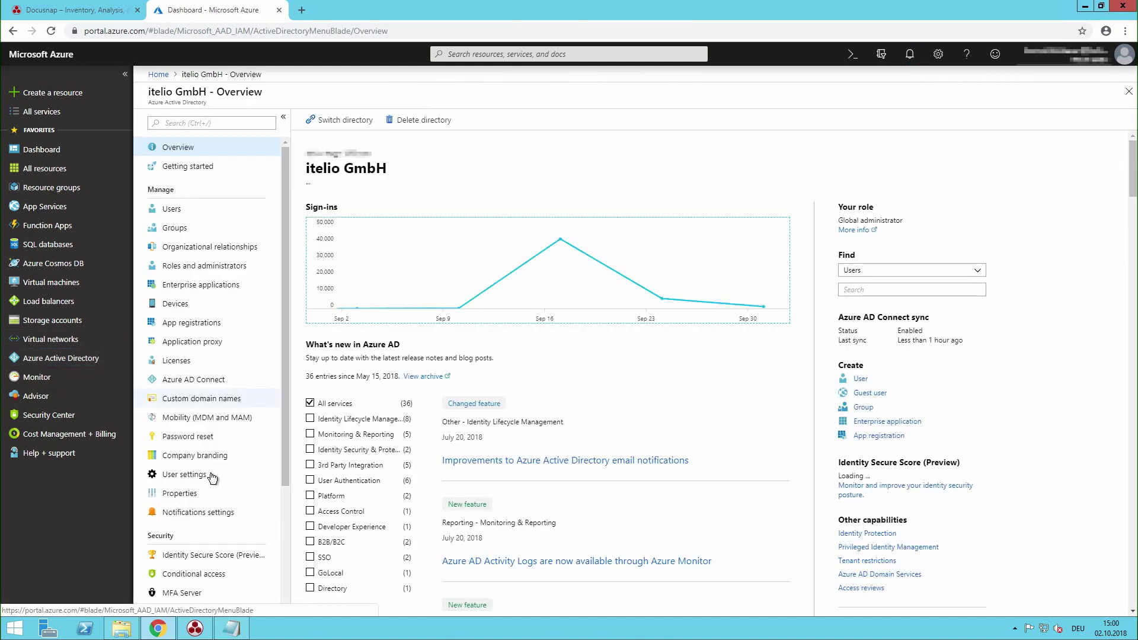
pyautogui.click(201, 500)
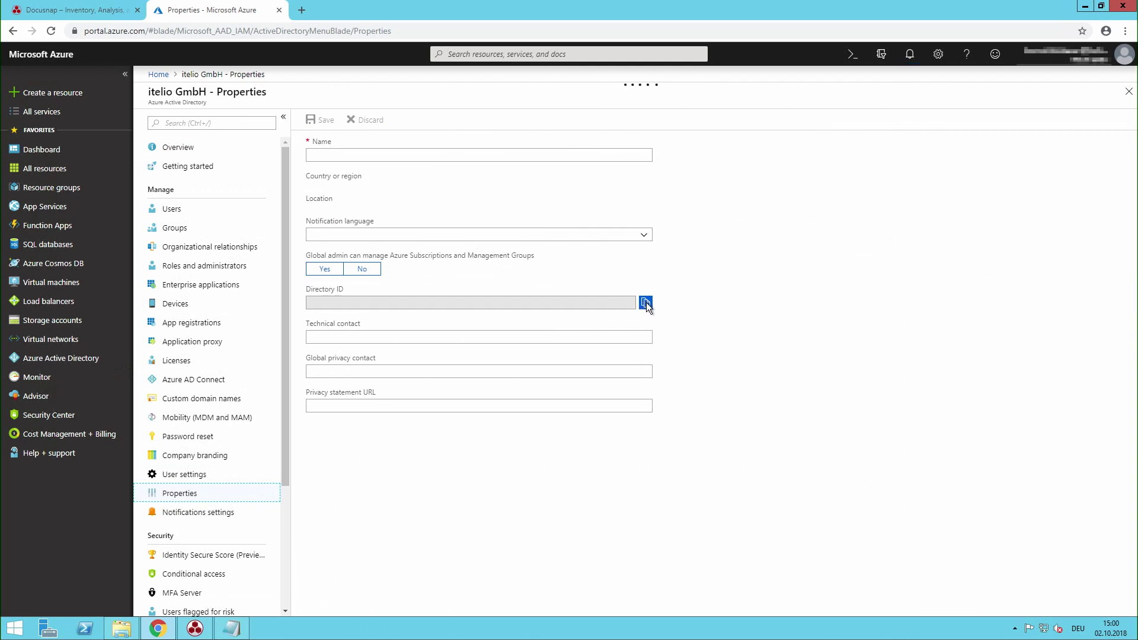
pyautogui.click(646, 320)
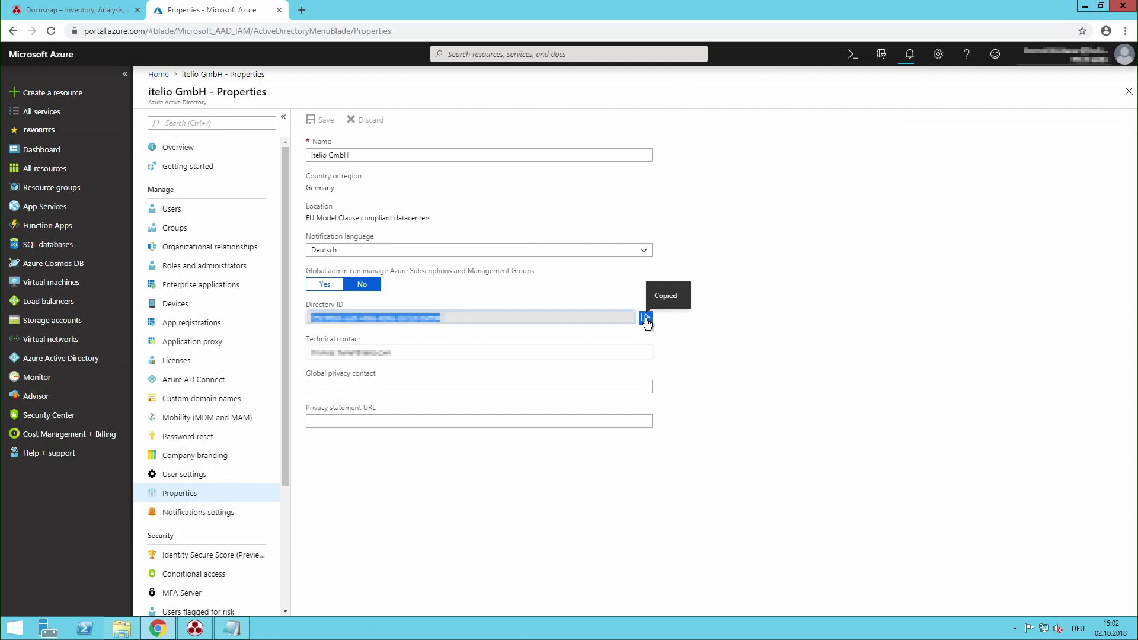
# - Paste the Directory ID under a 'D-ID' label in the O365 notes
pyautogui.click(231, 629)
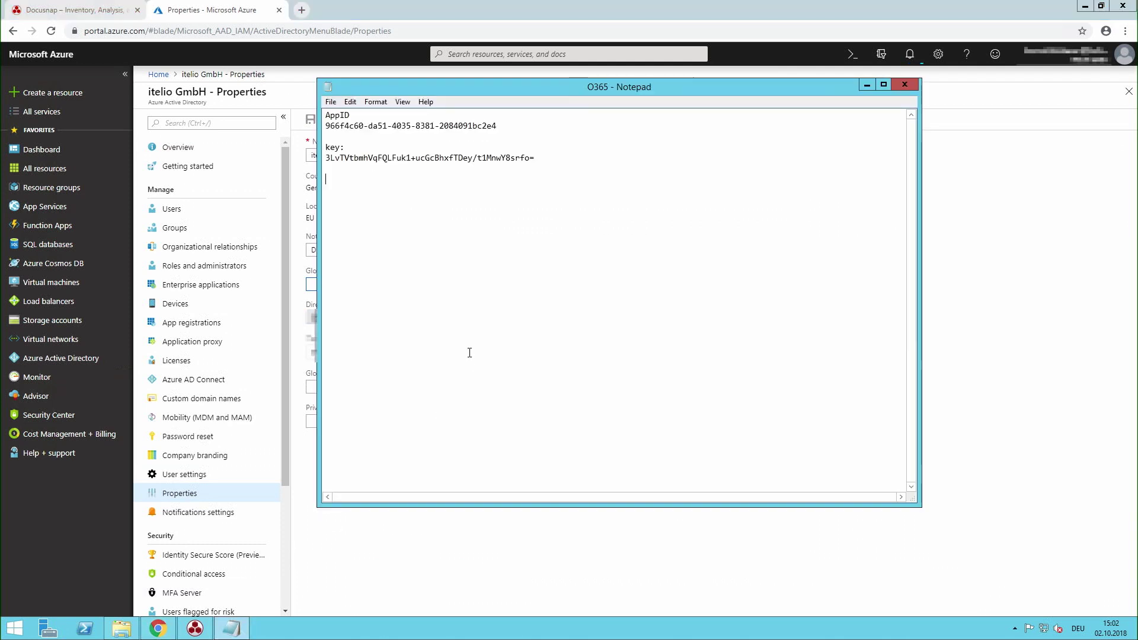
pyautogui.write('D-ID')
pyautogui.press('Return')
pyautogui.hotkey('ctrl', 'v')
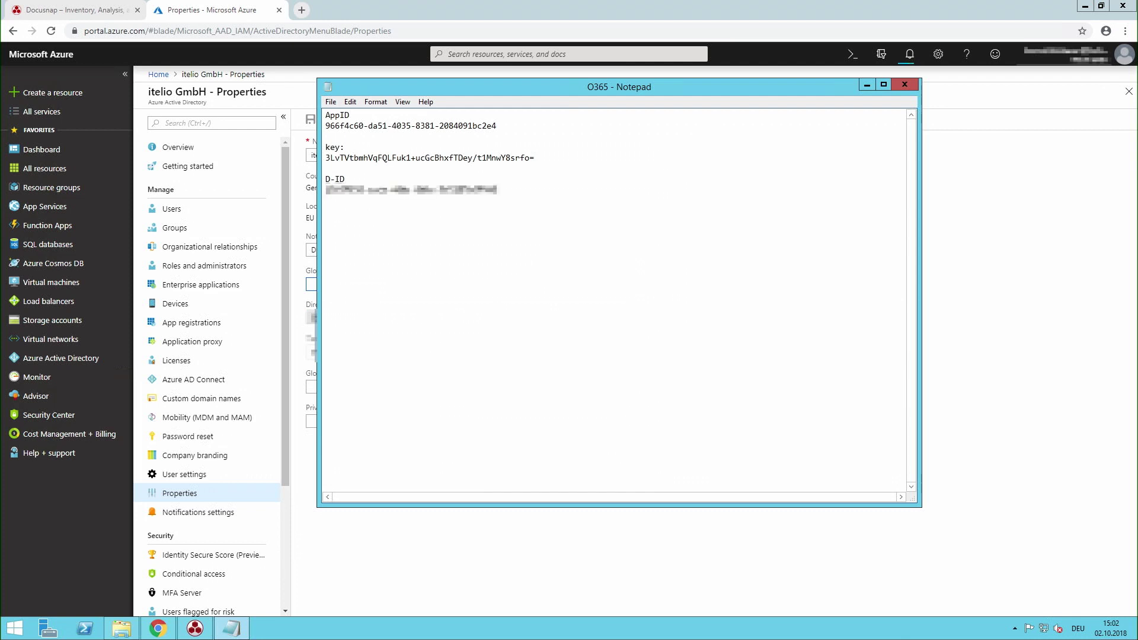
# - Bring the browser back in front of the O365 notes
pyautogui.click(458, 522)
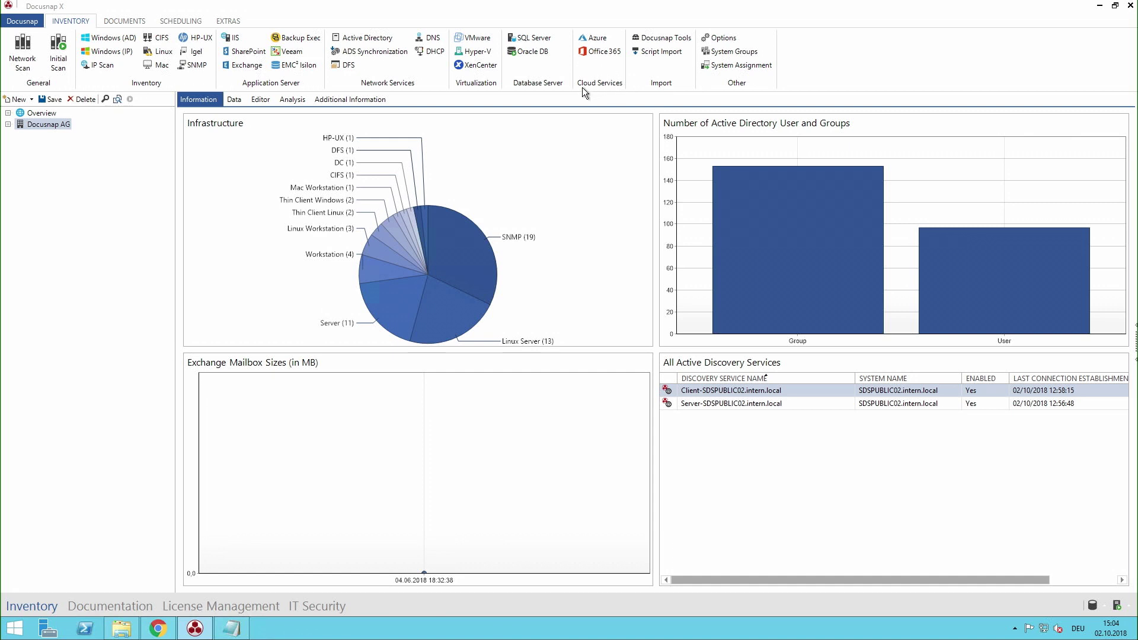
# - Run the Office 365 inventory wizard for Docusnap AG through to its Office 365 step
pyautogui.click(594, 52)
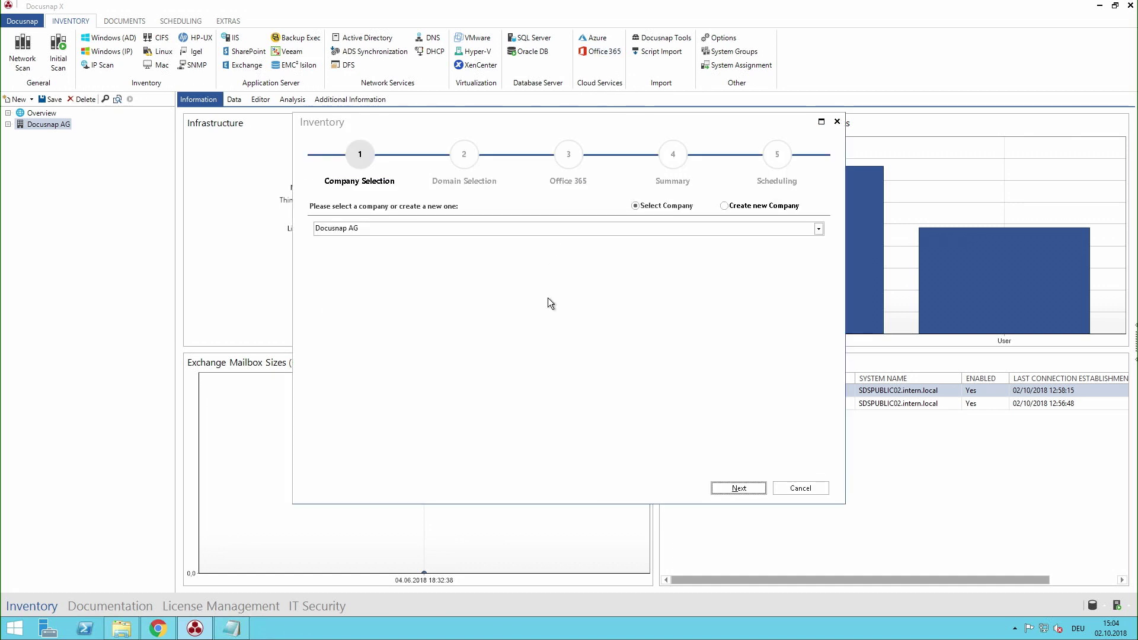
pyautogui.click(742, 487)
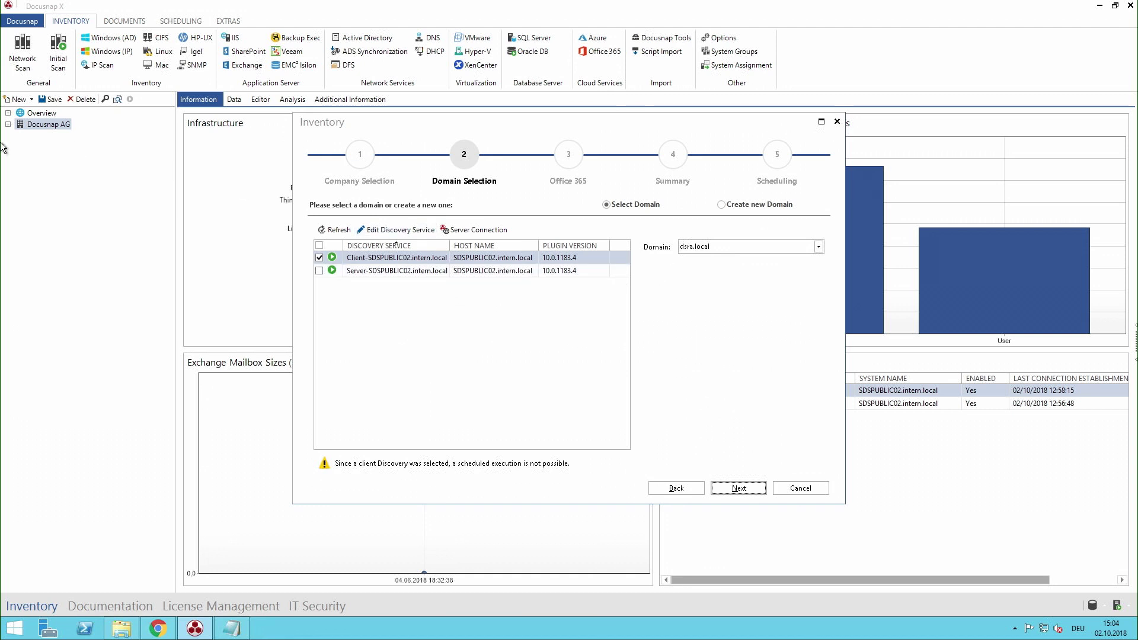
pyautogui.click(743, 491)
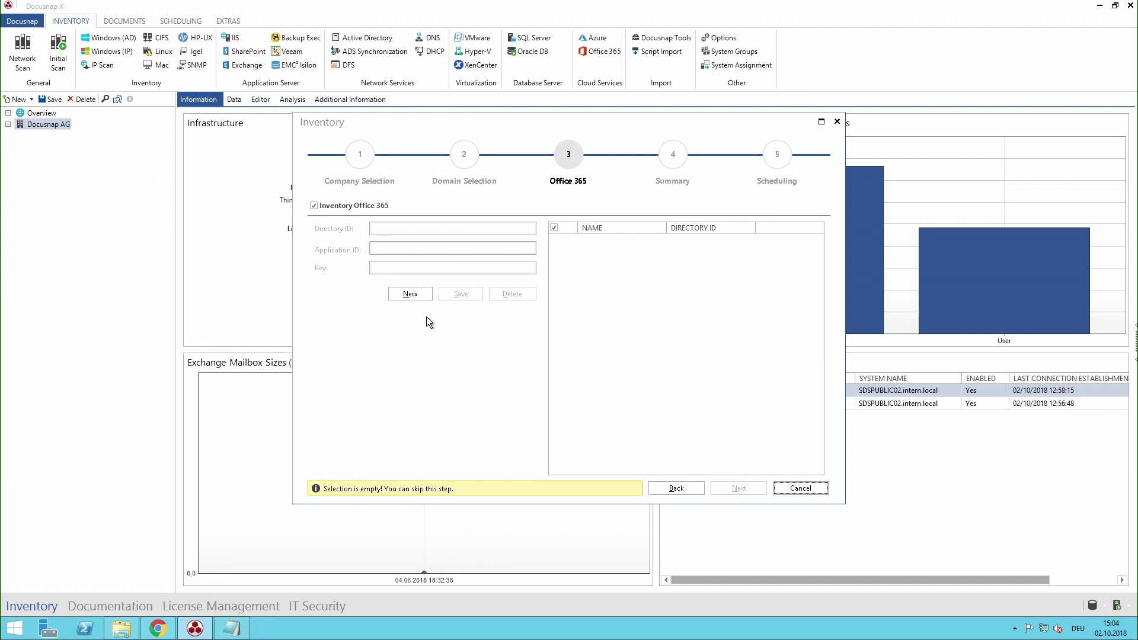
# - Add a new Office 365 tenant entry and paste the Directory ID from the notes
pyautogui.click(417, 296)
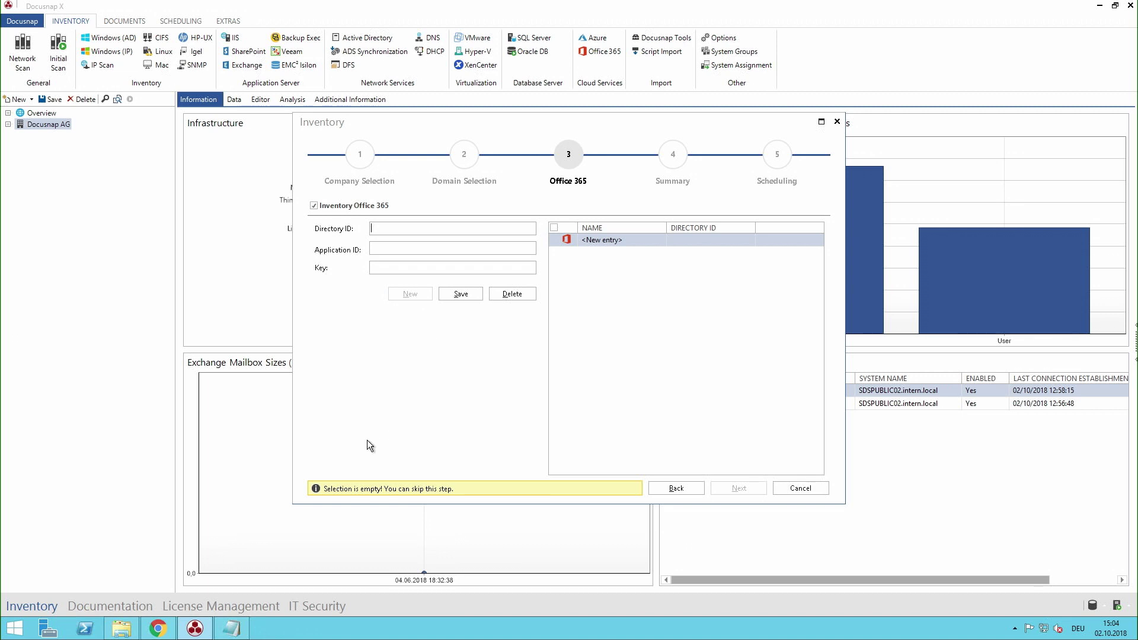
pyautogui.click(231, 627)
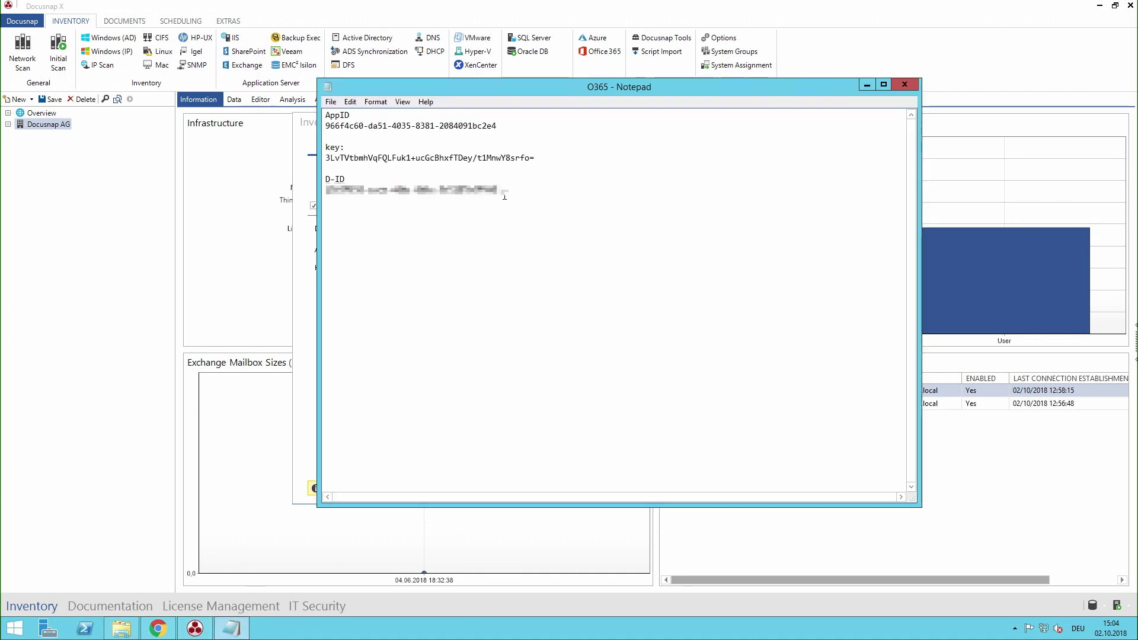
pyautogui.moveTo(497, 190); pyautogui.dragTo(323, 193)
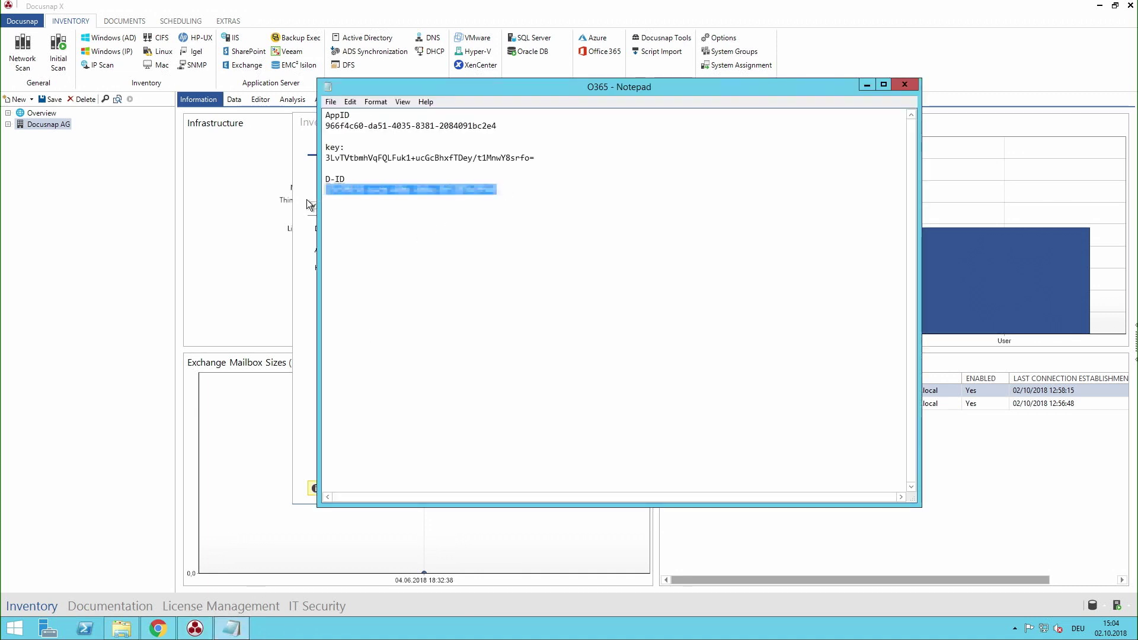
pyautogui.hotkey('ctrl', 'c')
pyautogui.click(308, 203)
pyautogui.hotkey('ctrl', 'v')
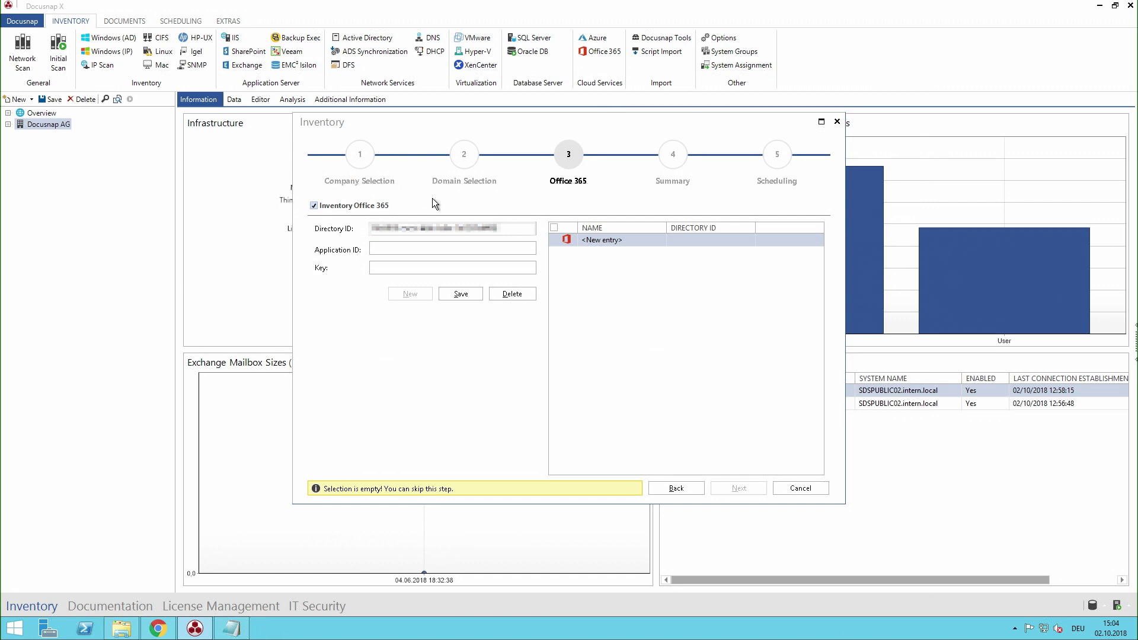
# - Fill in the Application ID with the AppID value from the notes
pyautogui.click(418, 248)
pyautogui.hotkey('alt', 'Tab')
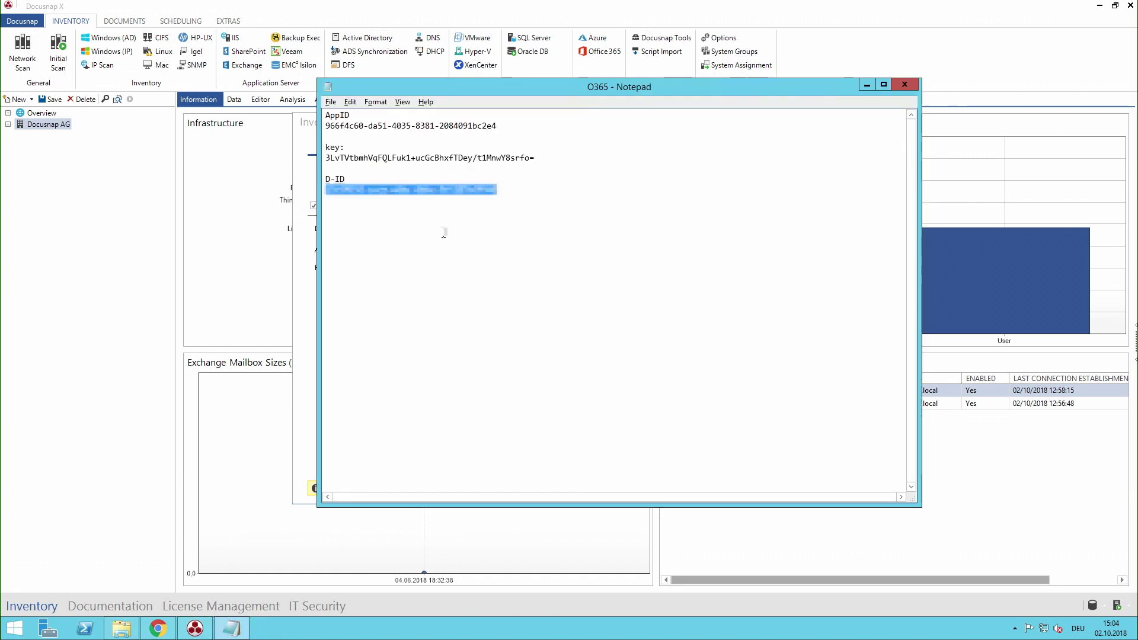
pyautogui.moveTo(497, 126); pyautogui.dragTo(327, 127)
pyautogui.hotkey('ctrl', 'c')
pyautogui.hotkey('alt', 'Tab')
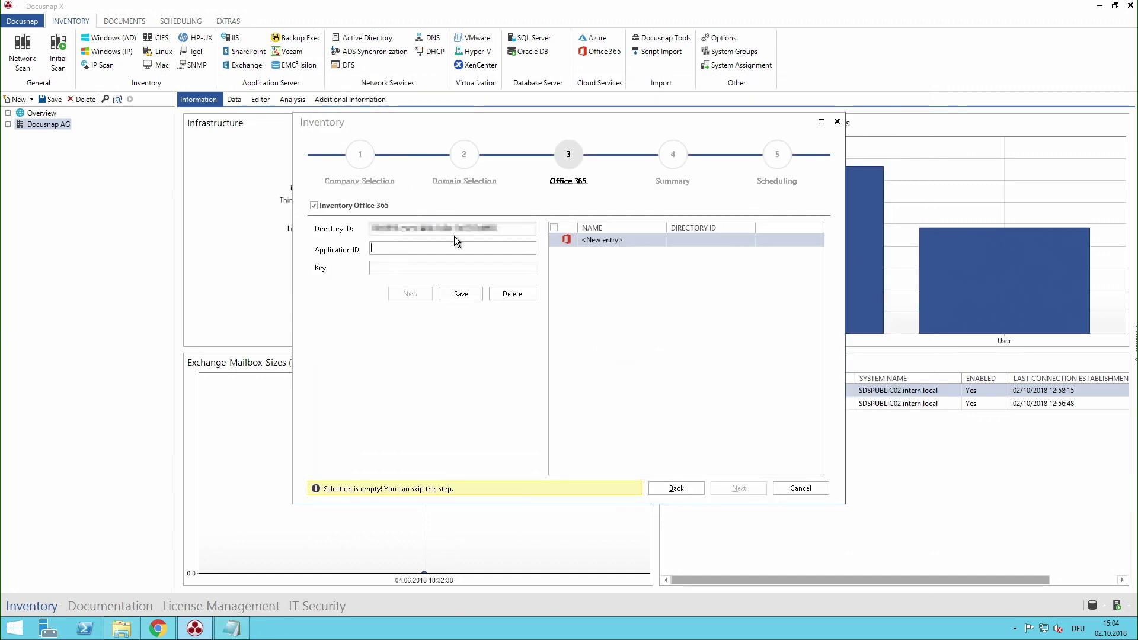
pyautogui.hotkey('ctrl', 'v')
# - Fill in the Key with the saved secret and save the tenant entry
pyautogui.hotkey('alt', 'Tab')
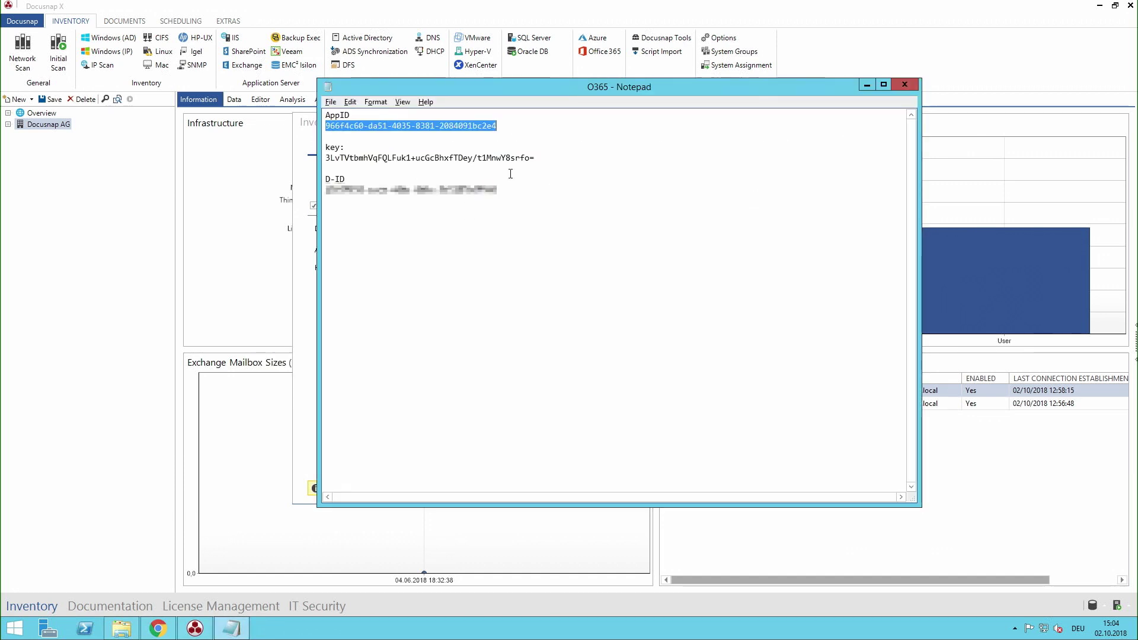
pyautogui.moveTo(544, 154); pyautogui.dragTo(323, 160)
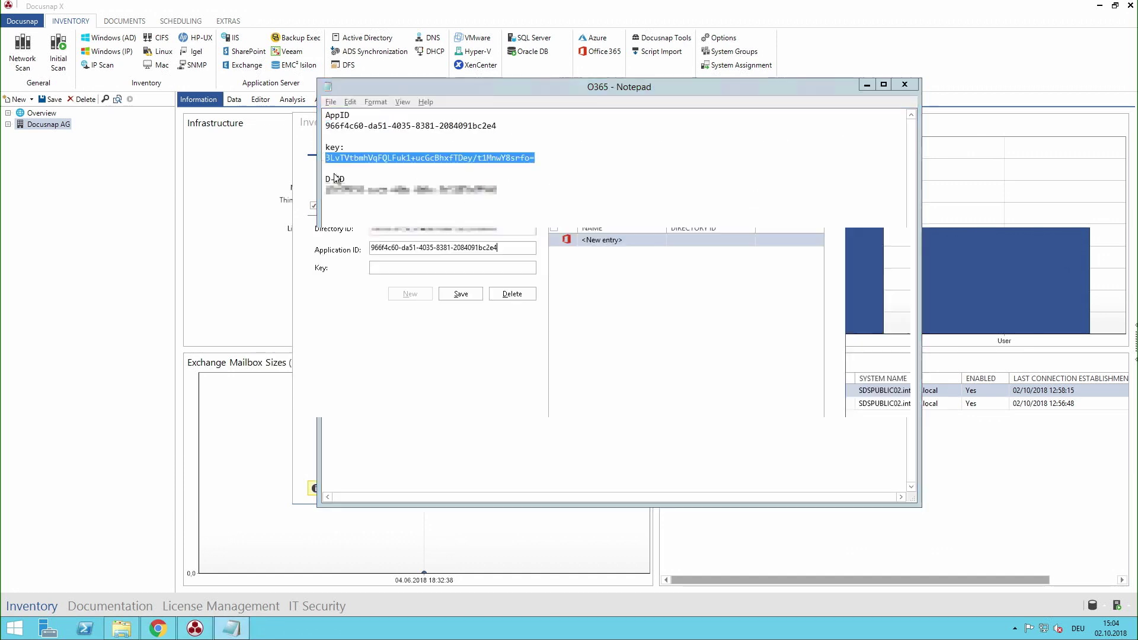
pyautogui.hotkey('ctrl', 'c')
pyautogui.hotkey('alt', 'Tab')
pyautogui.click(399, 267)
pyautogui.hotkey('ctrl', 'v')
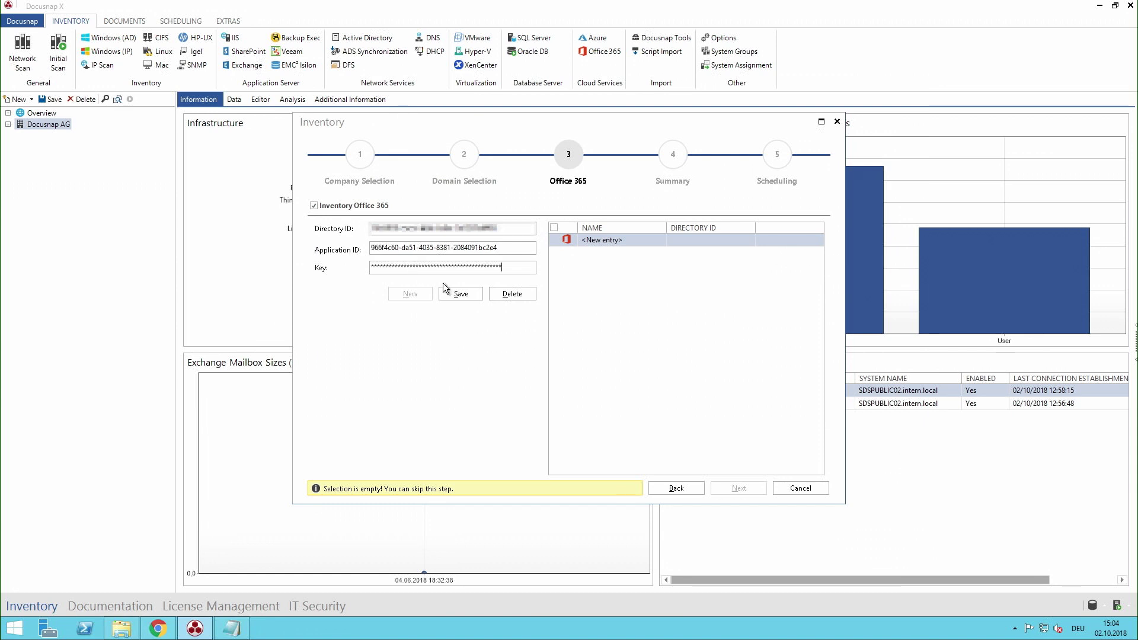
pyautogui.click(449, 295)
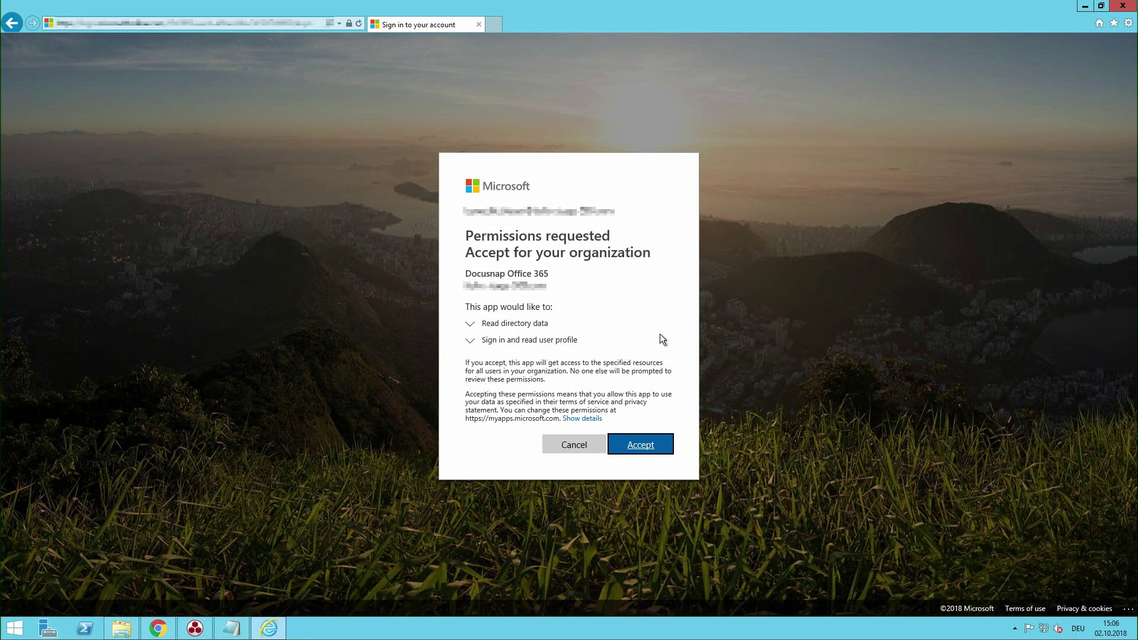
# - Accept the Docusnap Office 365 app's requested permissions on behalf of the organization
pyautogui.click(652, 448)
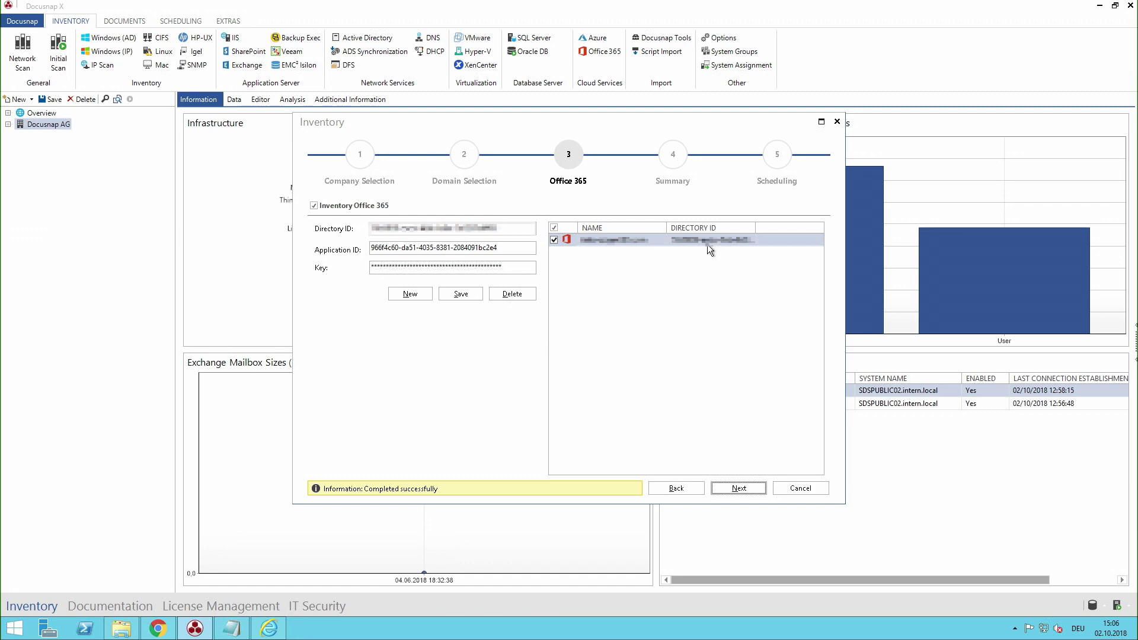
# - Advance the wizard through the Summary listing Office 365 to the final Scheduling page
pyautogui.click(738, 488)
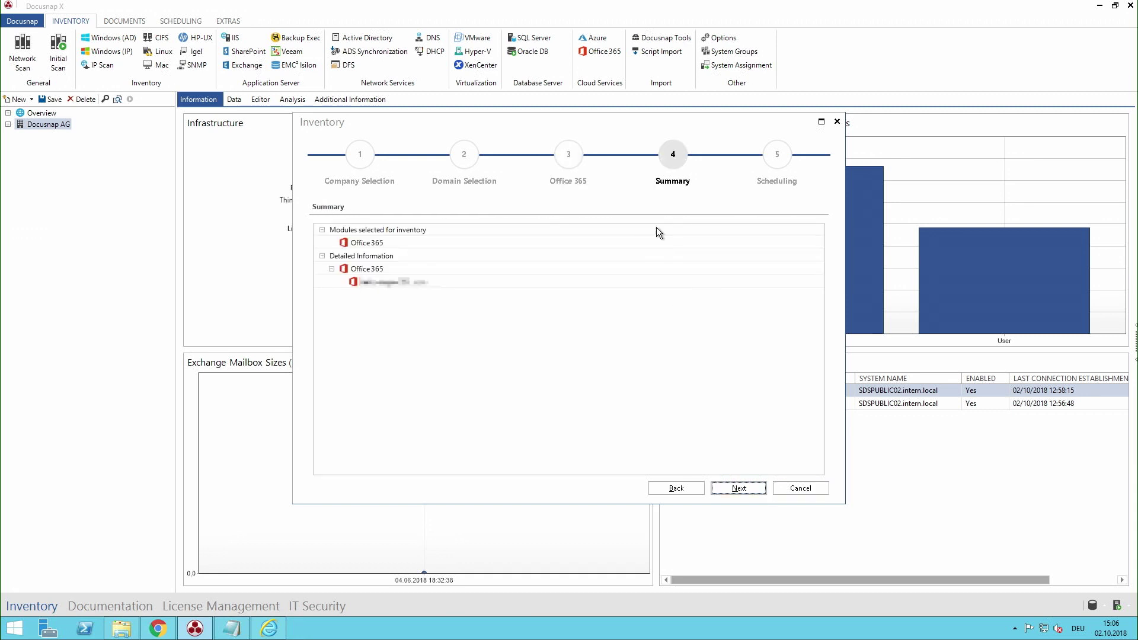
pyautogui.click(738, 485)
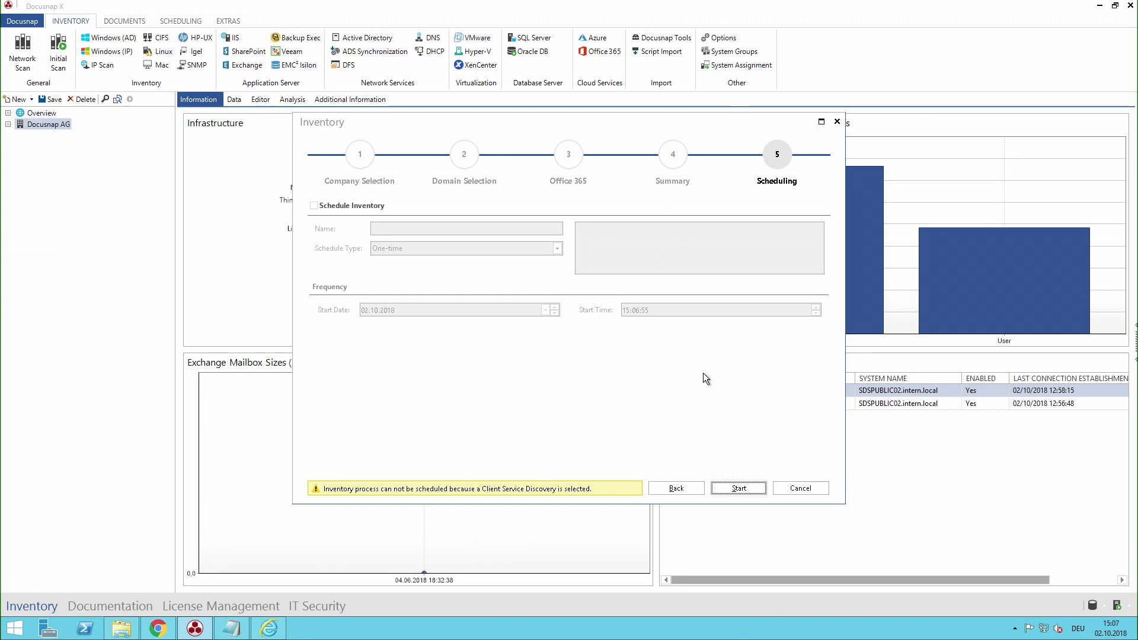
# - Start the Office 365 inventory job and wait for its completion notification
pyautogui.click(733, 486)
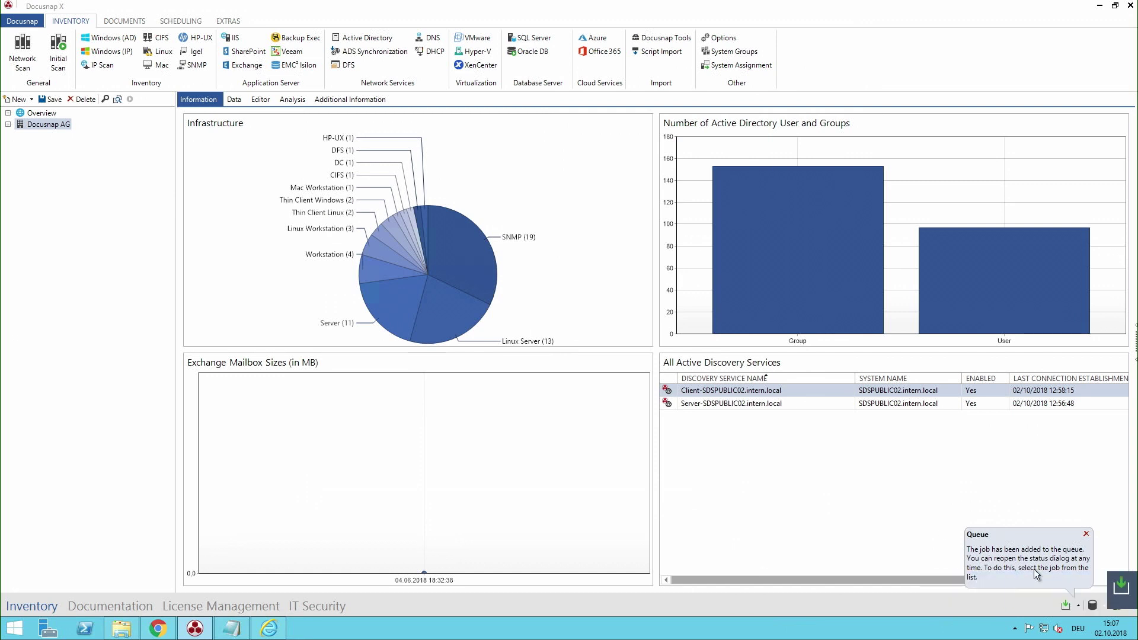
pyautogui.moveTo(1070, 607)
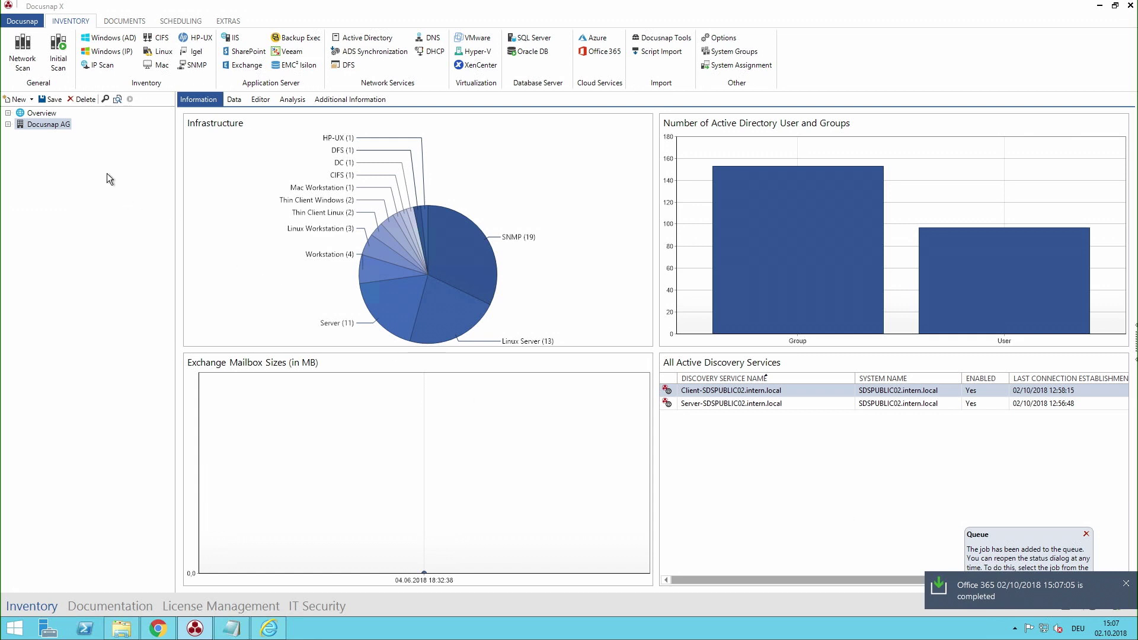
# - Expand Docusnap AG > Infrastructure > dsra.local > Office 365 down to the 02/10/2018 15:07:07 snapshot
pyautogui.doubleClick(18, 126)
pyautogui.click(17, 136)
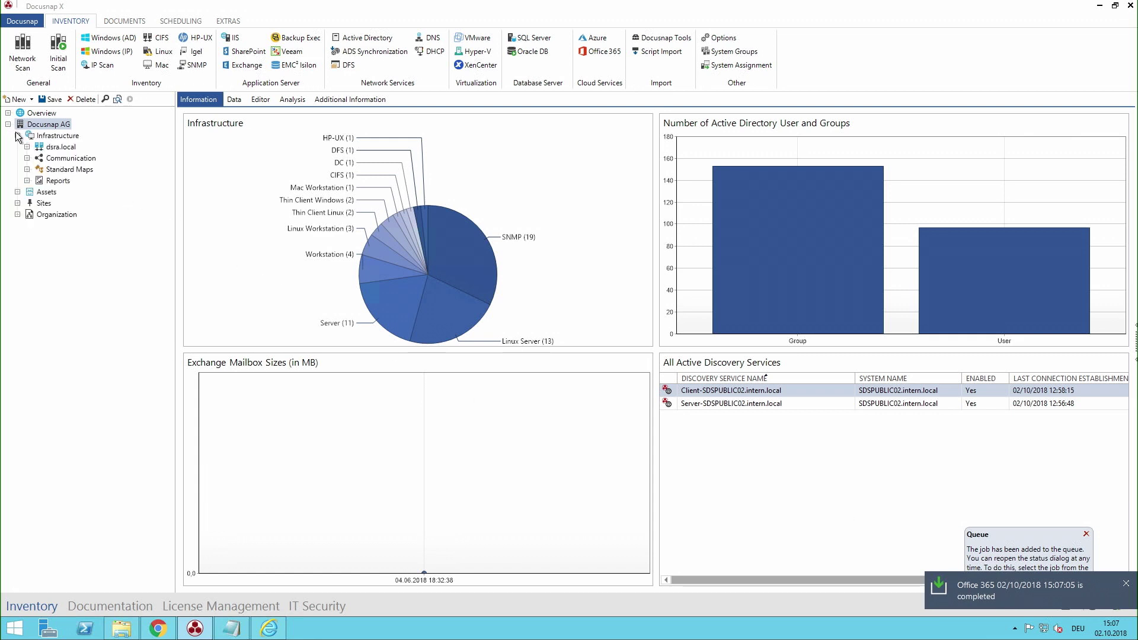
pyautogui.click(26, 147)
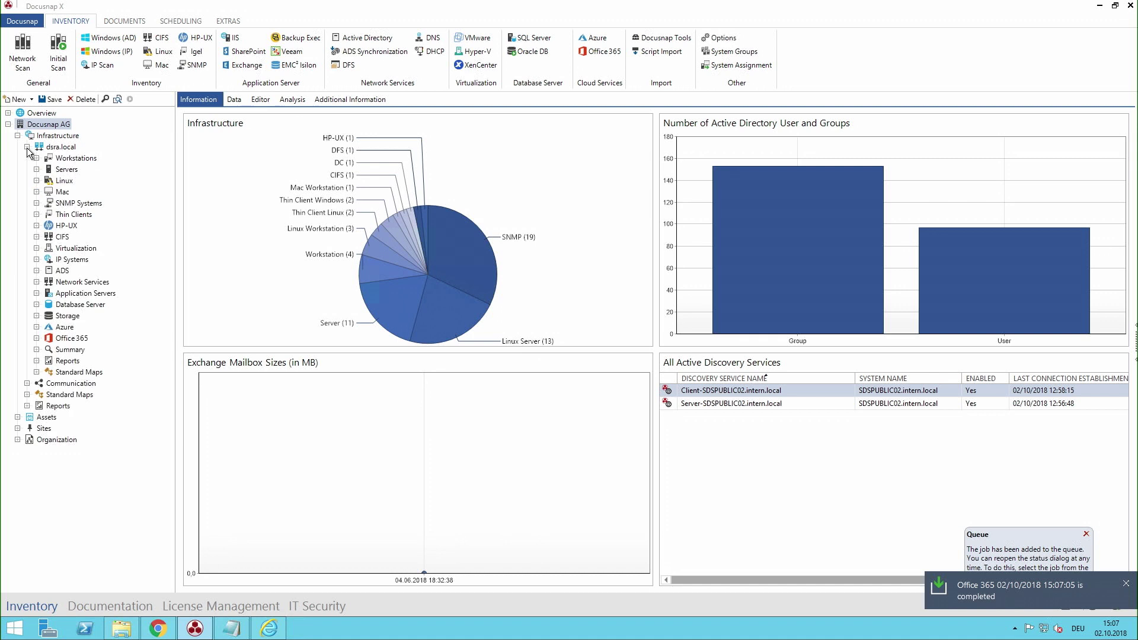
pyautogui.click(36, 339)
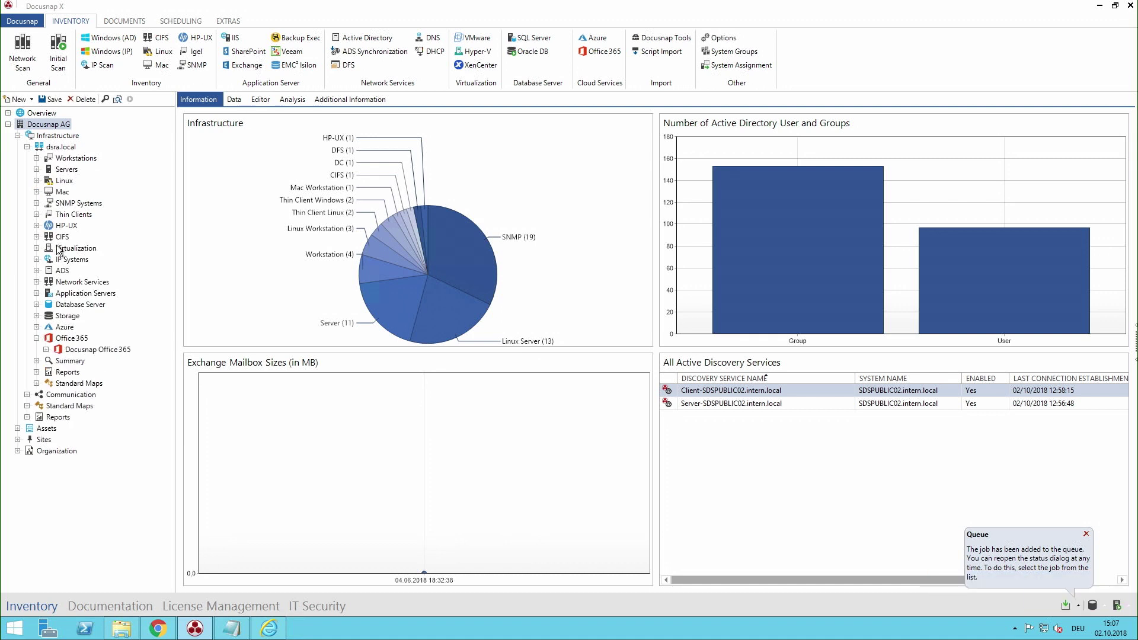
pyautogui.click(46, 350)
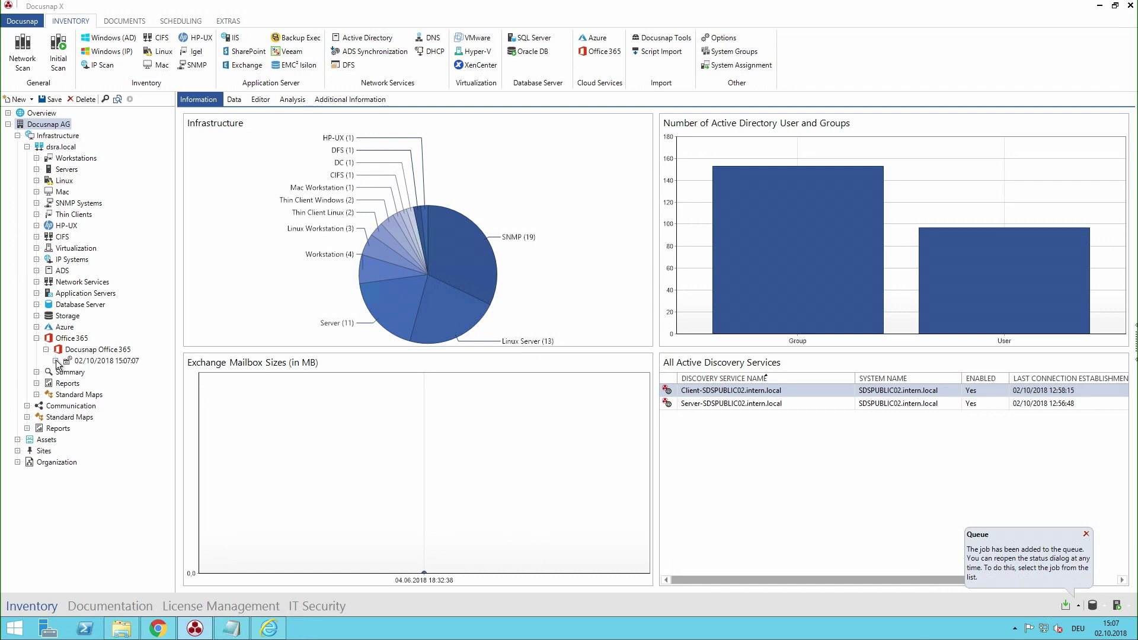
pyautogui.click(56, 362)
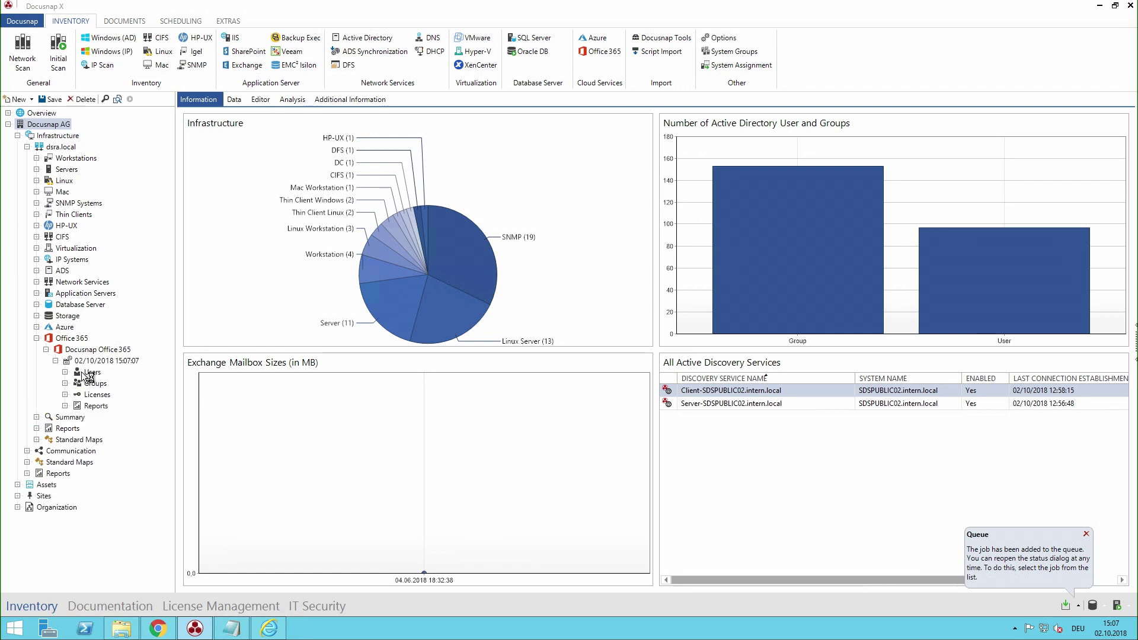
# - Review the snapshot's Users, Groups, Licenses and Reports, then return to the Office 365 entry
pyautogui.click(89, 372)
pyautogui.click(97, 385)
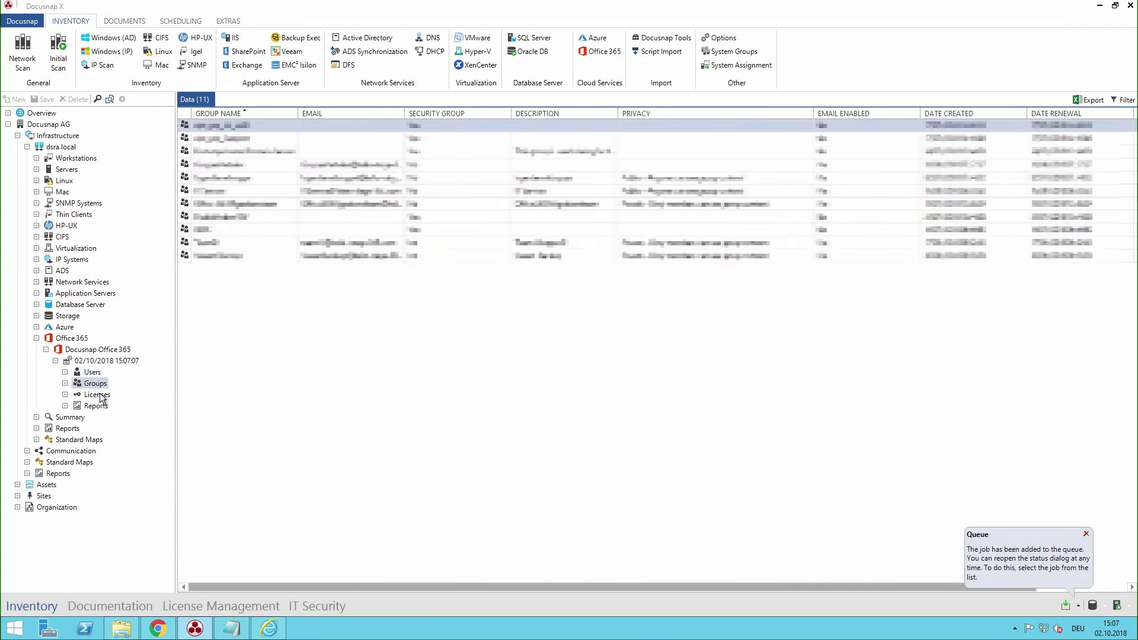
pyautogui.click(99, 395)
pyautogui.click(89, 408)
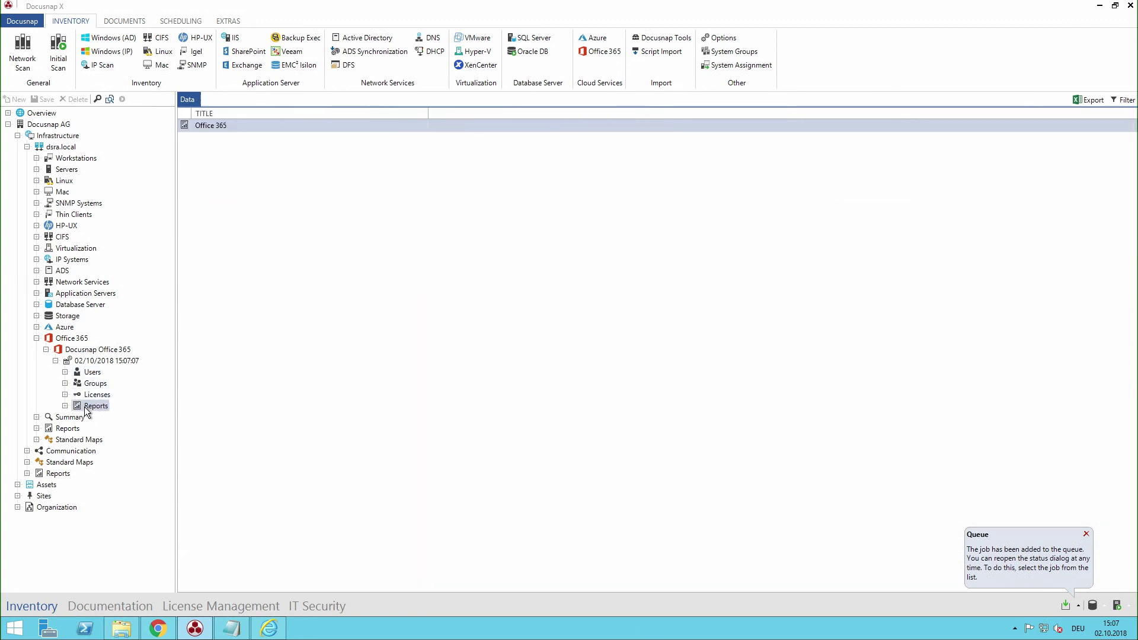
pyautogui.click(90, 376)
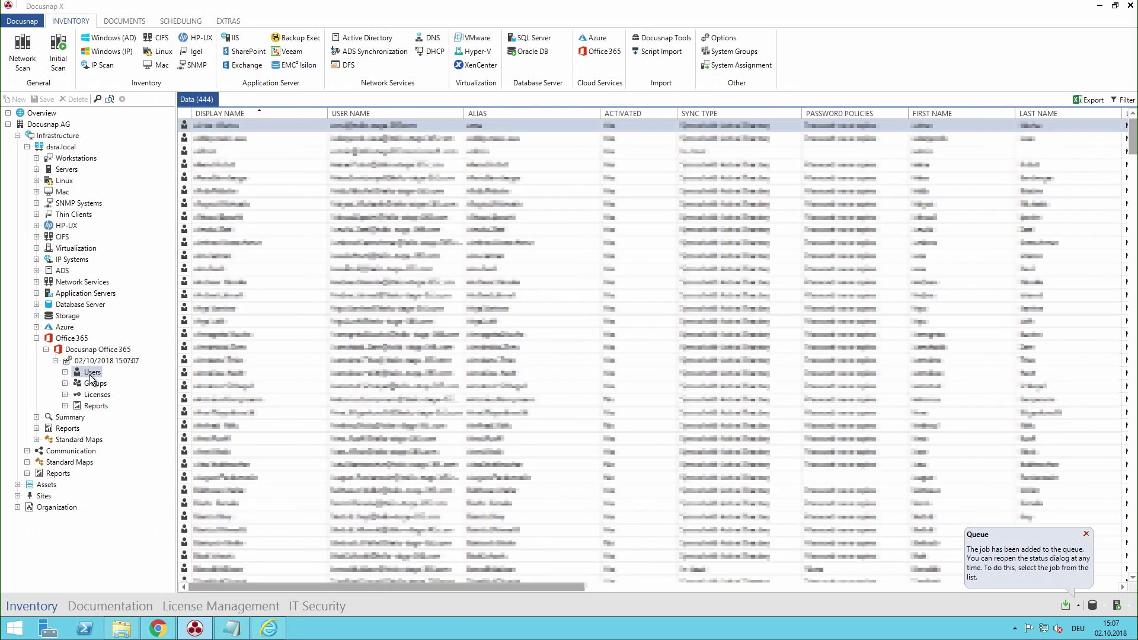
pyautogui.click(36, 338)
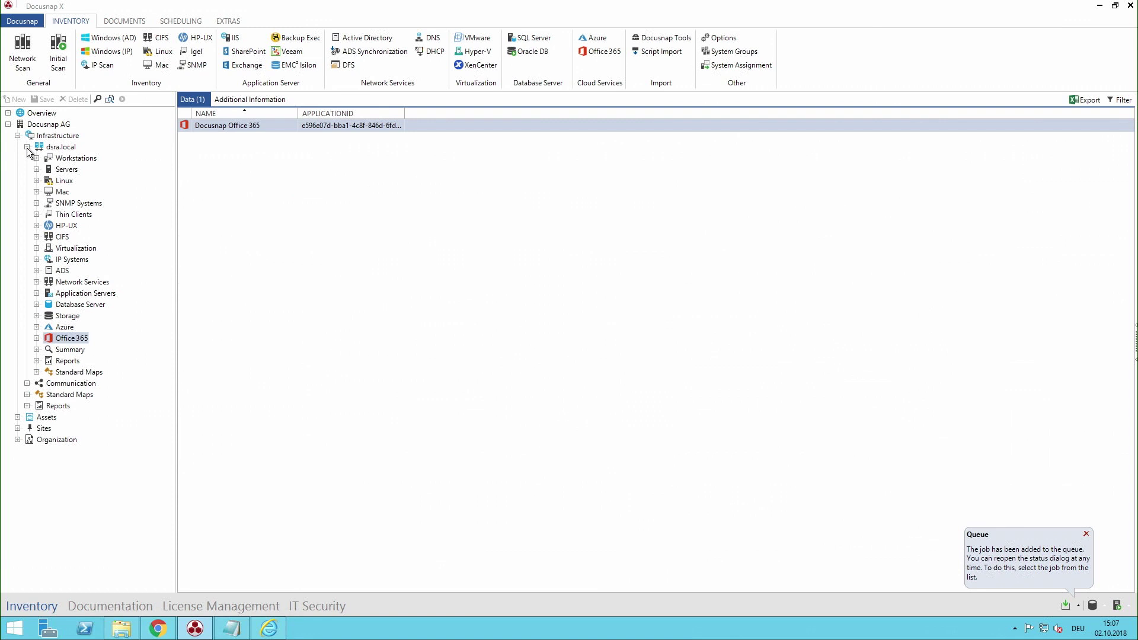